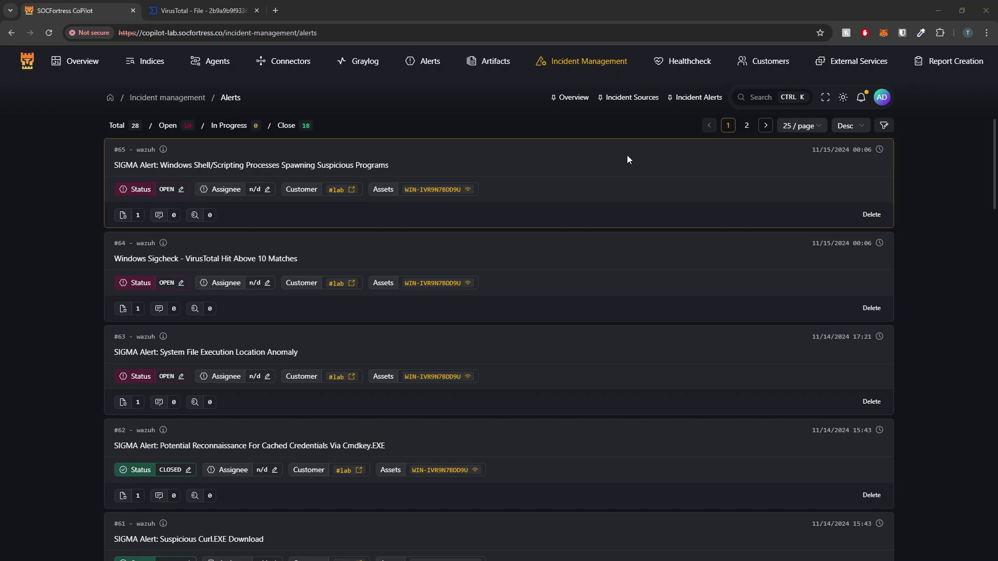
- Highlight the cached credentials alert title in the alerts list
mouse_move(597, 72)
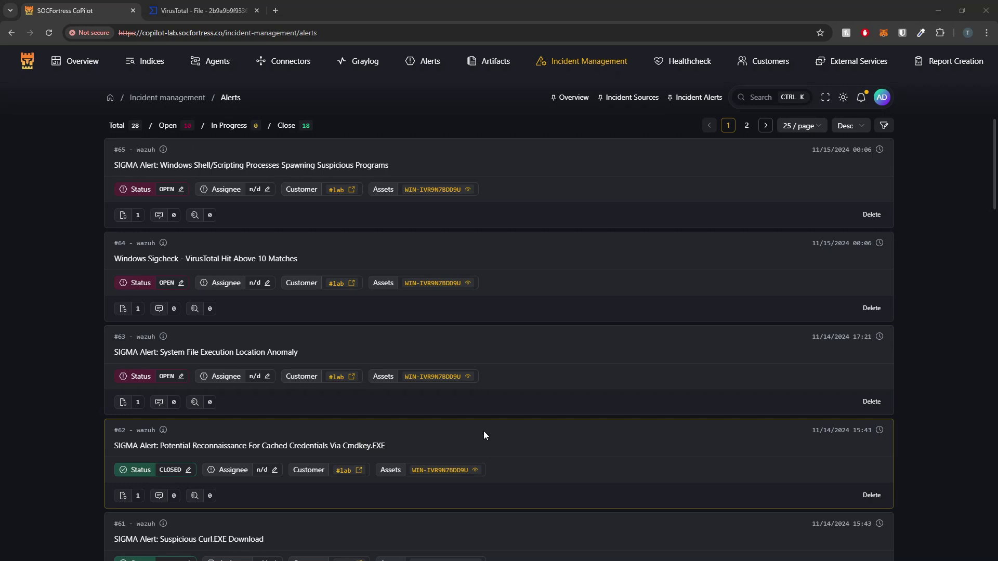
left_click_drag(160, 446, 311, 445)
left_click(332, 445)
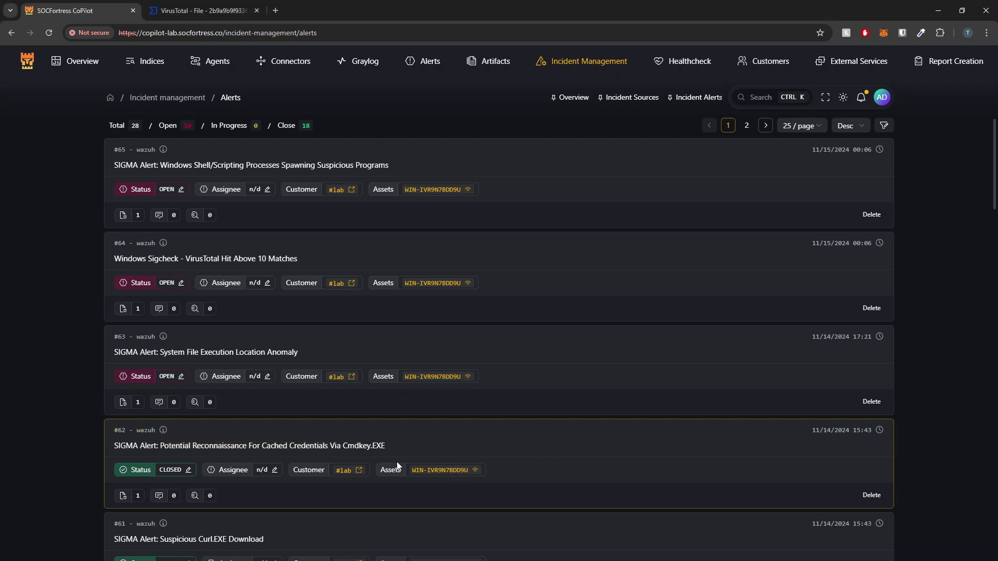
- Open alert #62's Assets tab and the WIN-IVR9N7BDD9U asset details
left_click(148, 429)
left_click(304, 208)
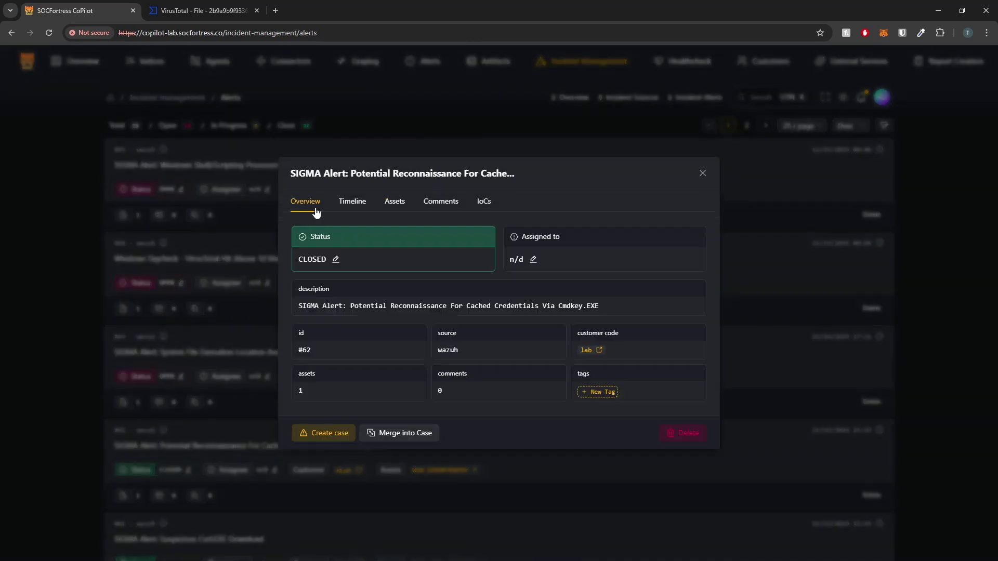
left_click(398, 207)
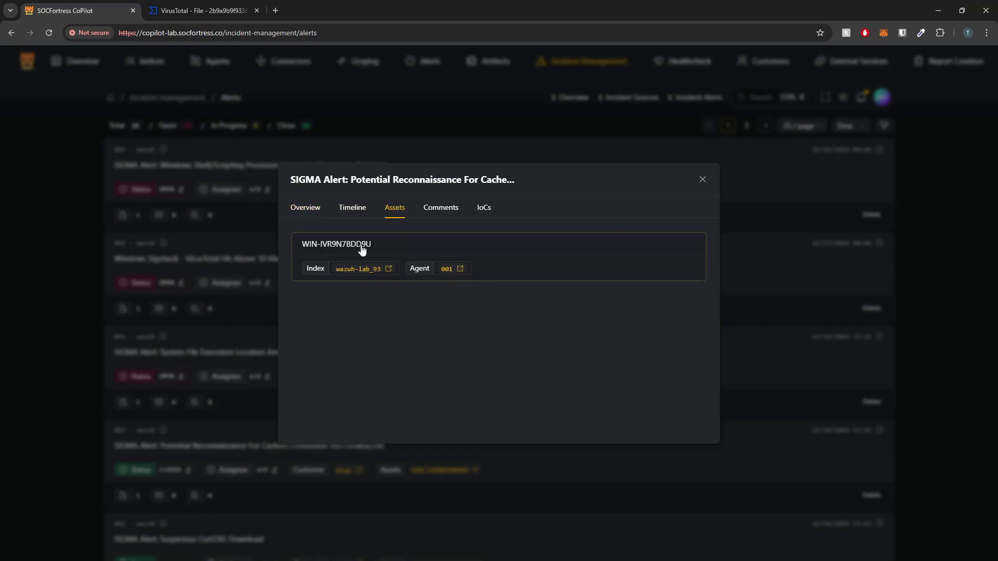
left_click(417, 247)
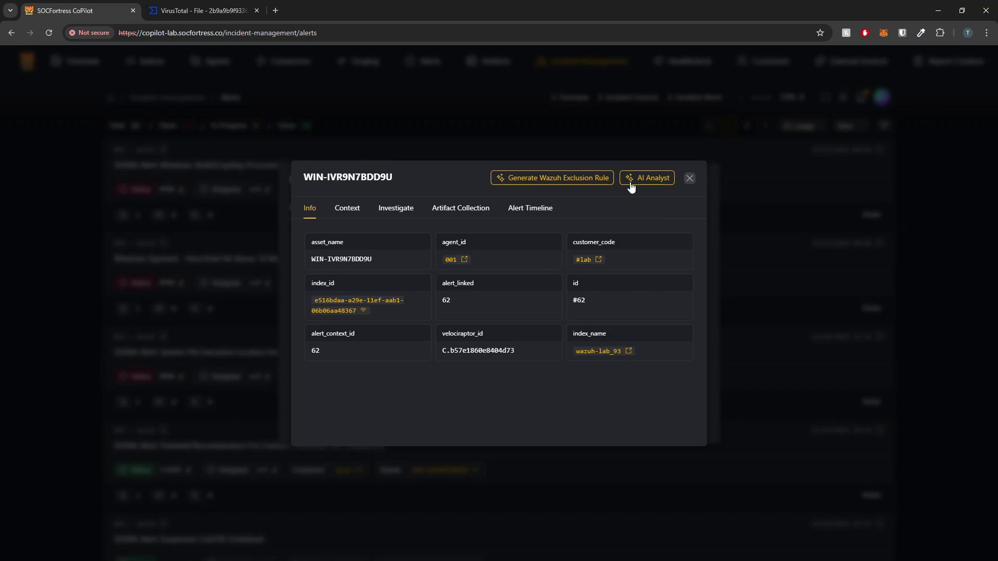
- Show the asset's raw JSON context for cmdkey.exe, scroll through it, and request an AI analysis
left_click(353, 209)
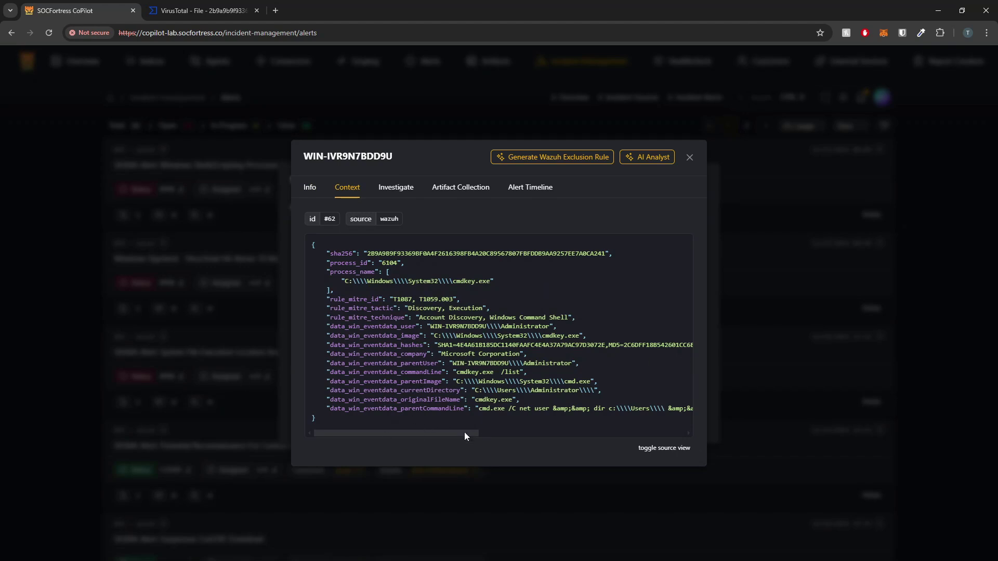
left_click_drag(464, 432, 496, 430)
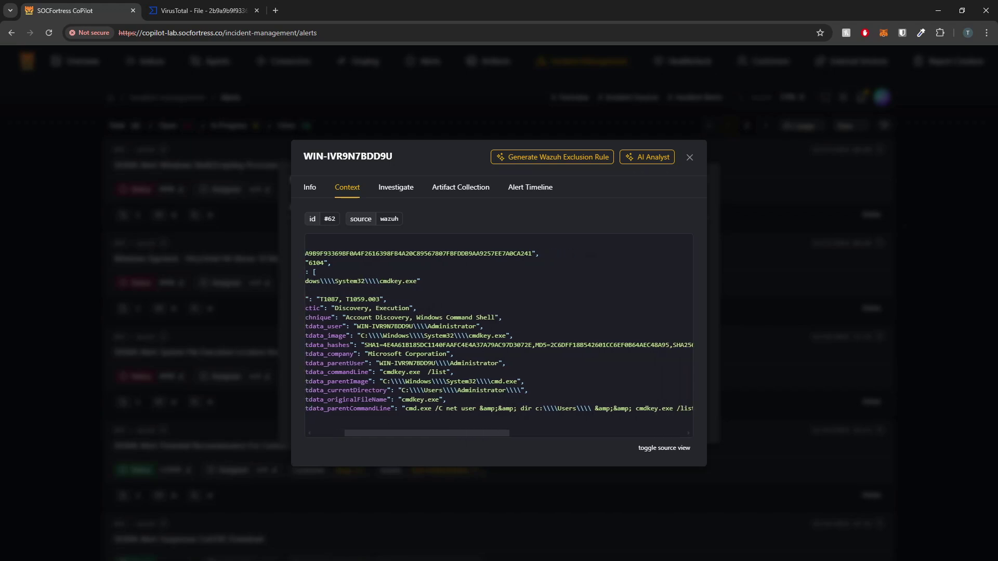
left_click_drag(423, 432, 552, 433)
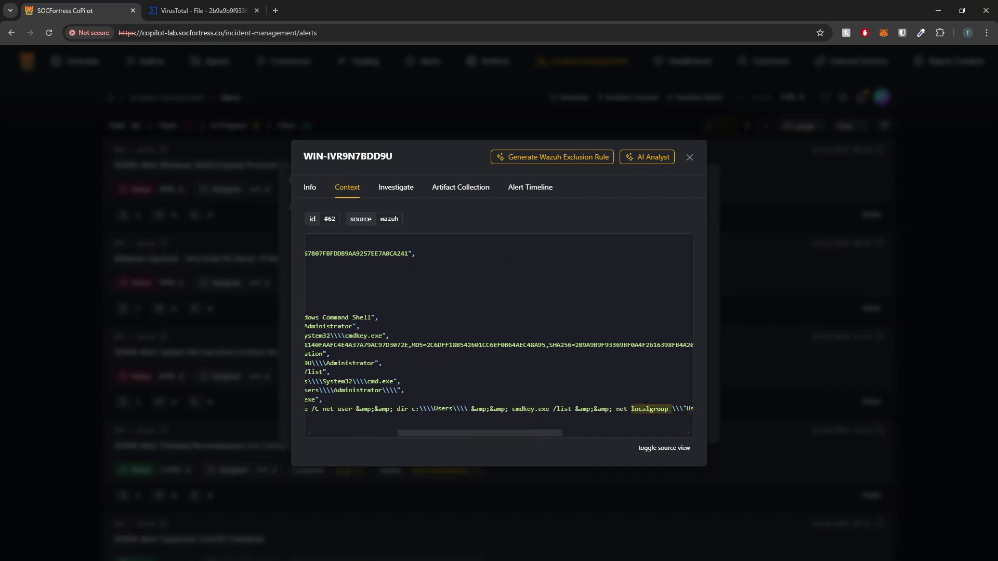
left_click_drag(583, 443, 269, 392)
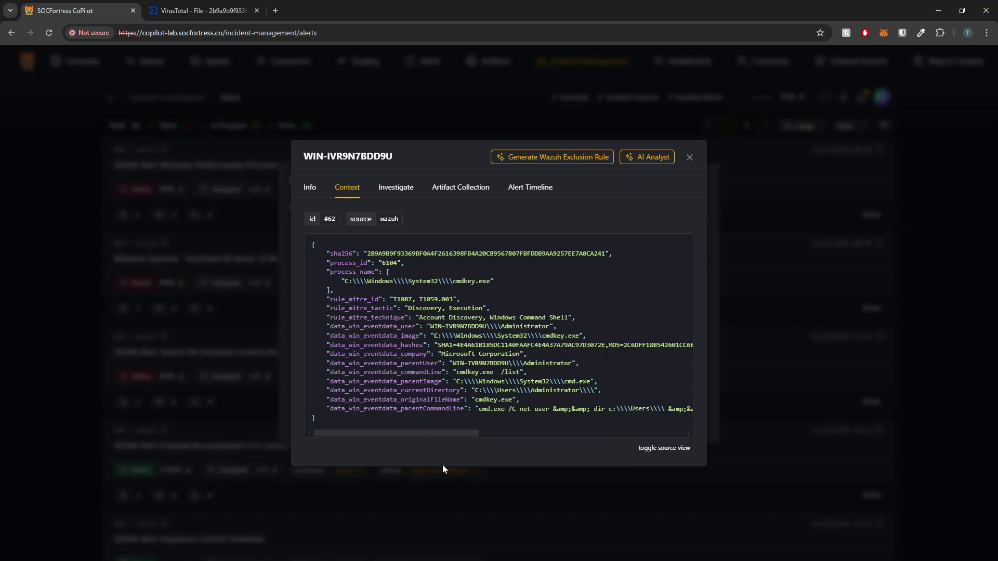
left_click(662, 164)
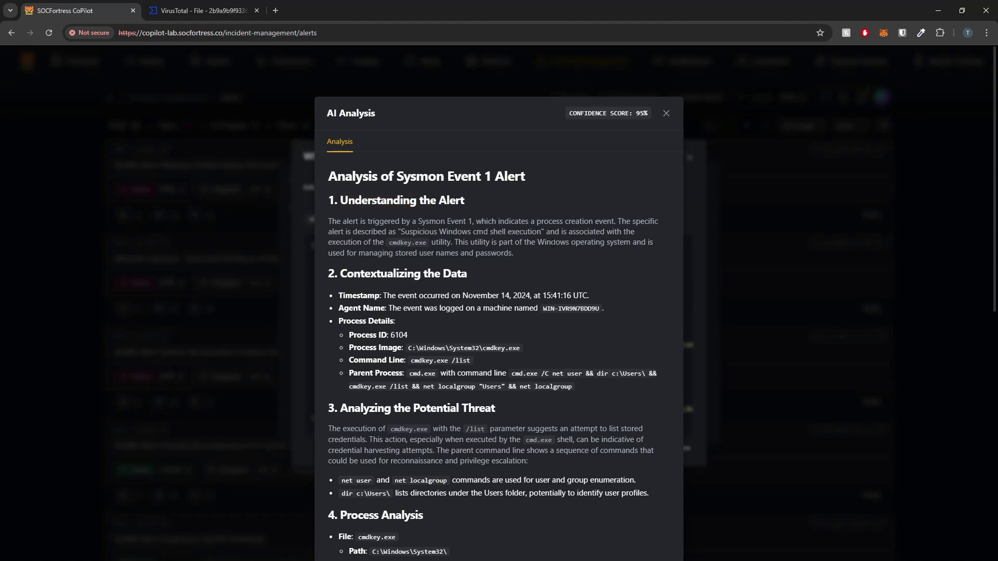
- Highlight 'Sysmon Event 1', 'cmdkey' and 'stored user names and passwords' in Understanding the Alert
left_click_drag(419, 220, 473, 221)
left_click_drag(401, 232, 530, 233)
left_click(620, 269)
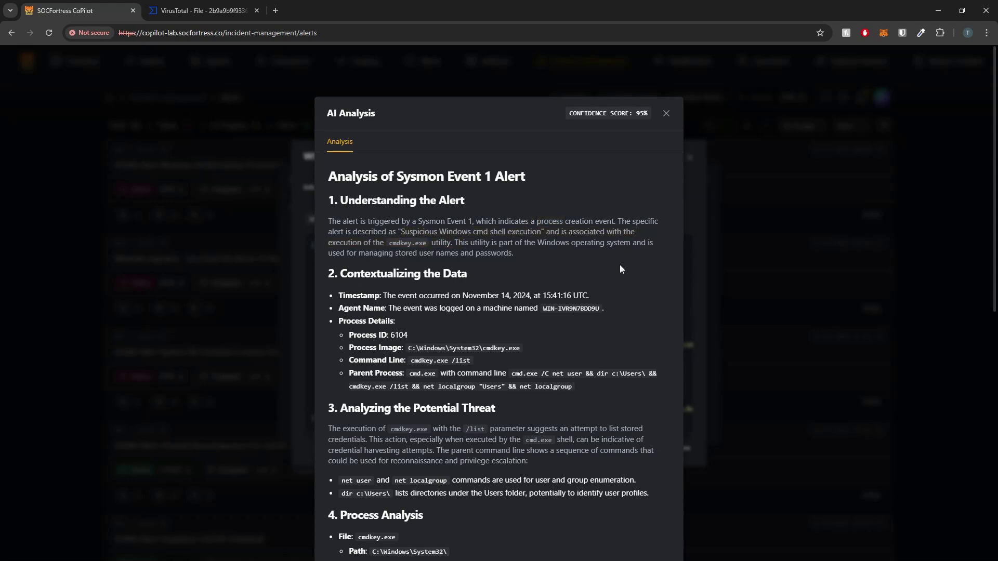
double_click(398, 242)
left_click_drag(459, 246, 499, 246)
left_click(596, 255)
left_click_drag(374, 253, 516, 253)
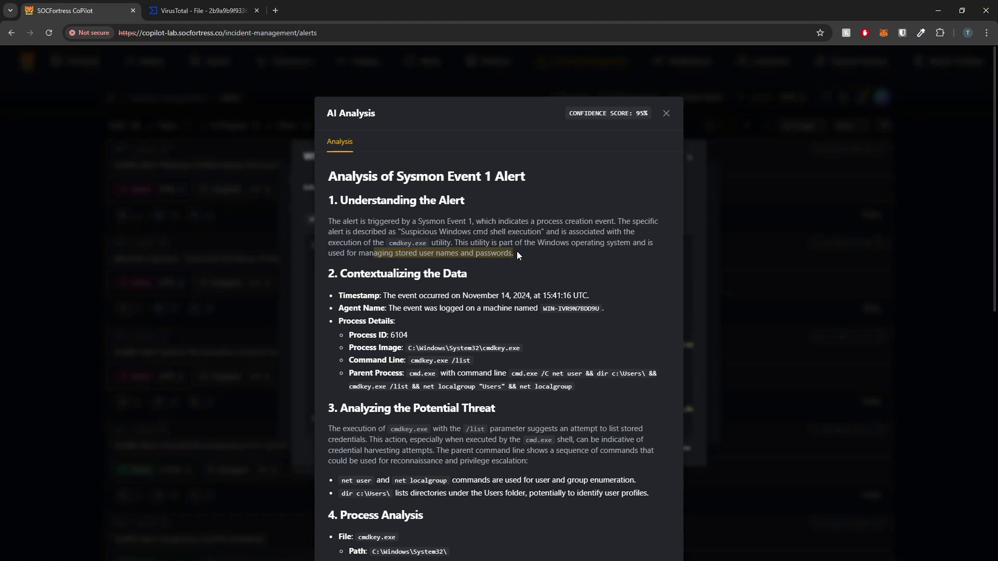
- Read the AI report down to the Process Analysis heading and close the old VirusTotal tab
left_click(567, 285)
scroll(478, 268, "down", 1)
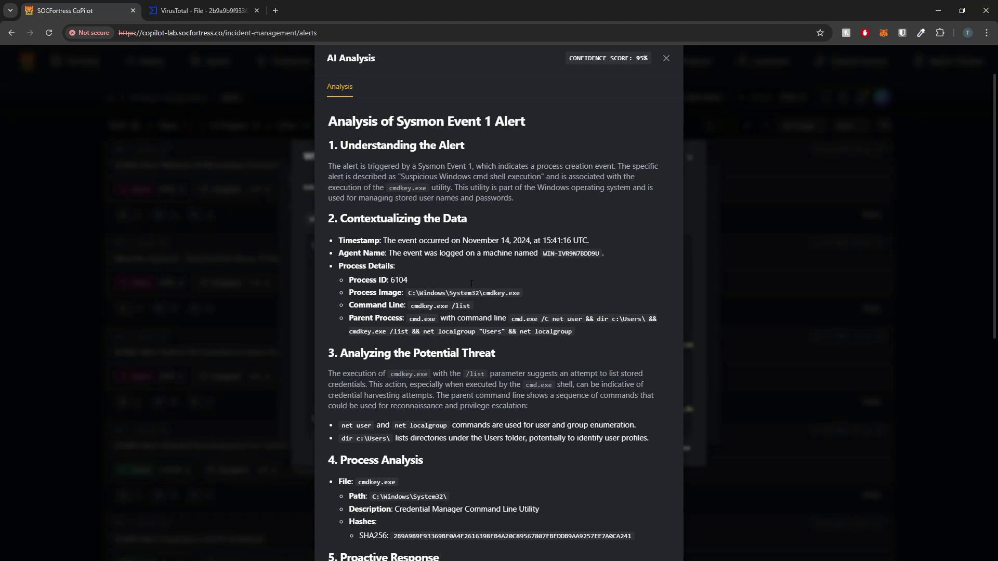
scroll(606, 335, "down", 1)
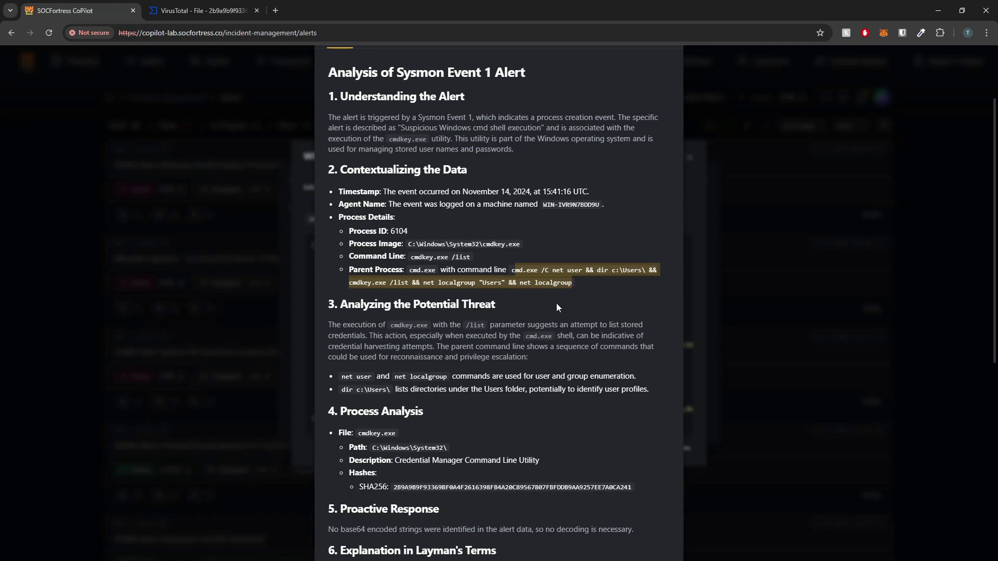
left_click(465, 281)
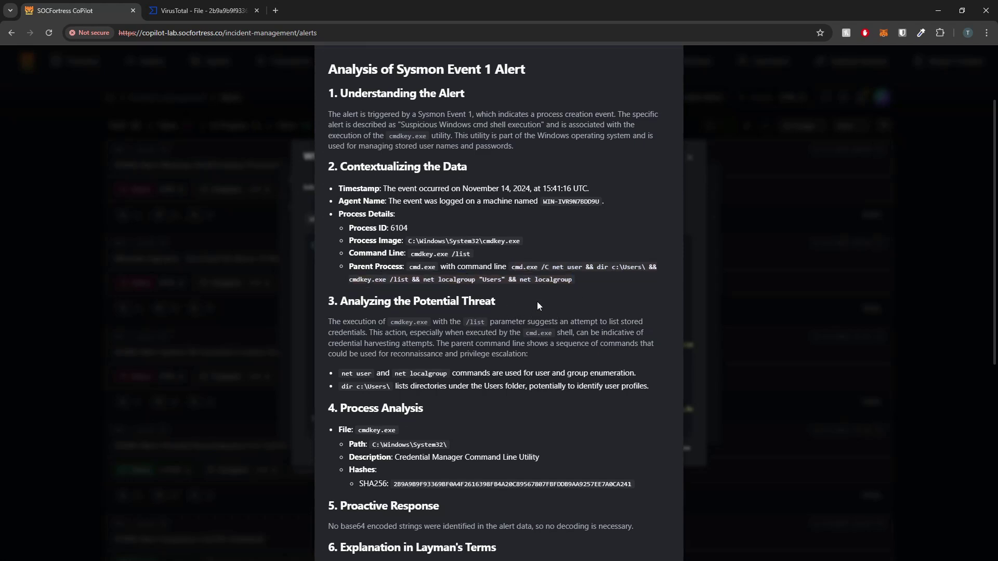
scroll(537, 301, "down", 1)
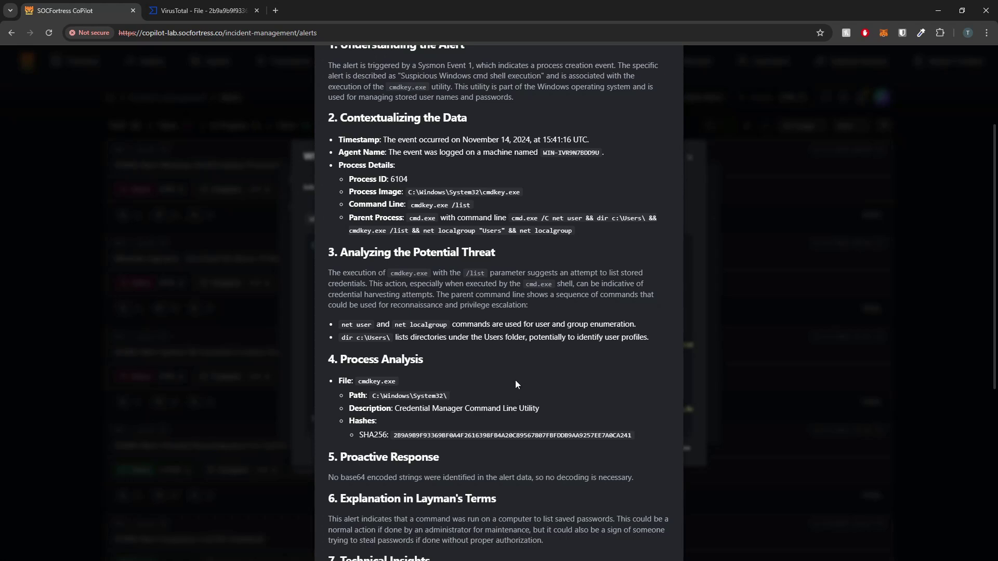
scroll(526, 373, "down", 2)
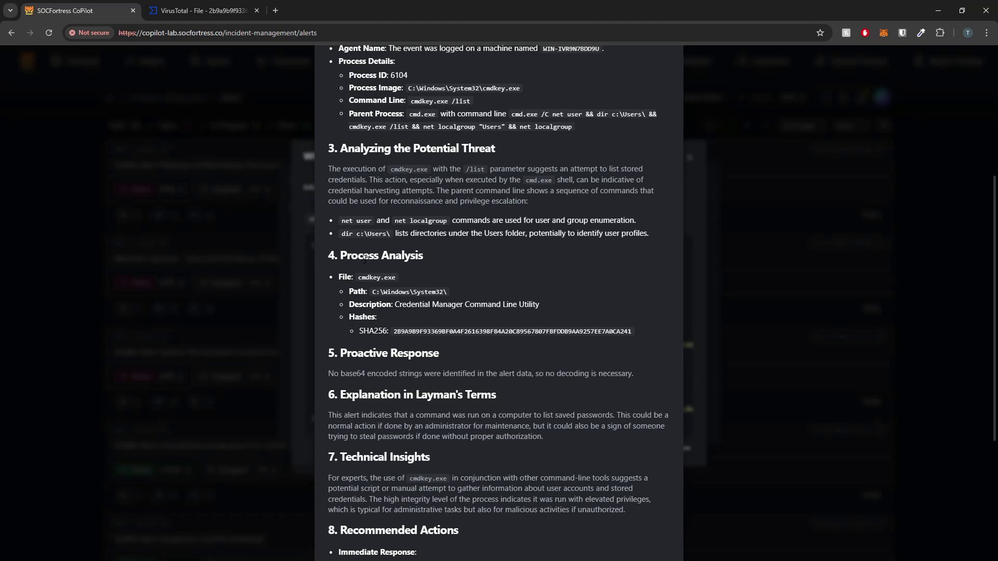
left_click_drag(344, 255, 404, 255)
left_click(256, 11)
- Copy the cmdkey.exe SHA256 hash and look it up on VirusTotal in a new tab
double_click(465, 331)
key("ctrl+c")
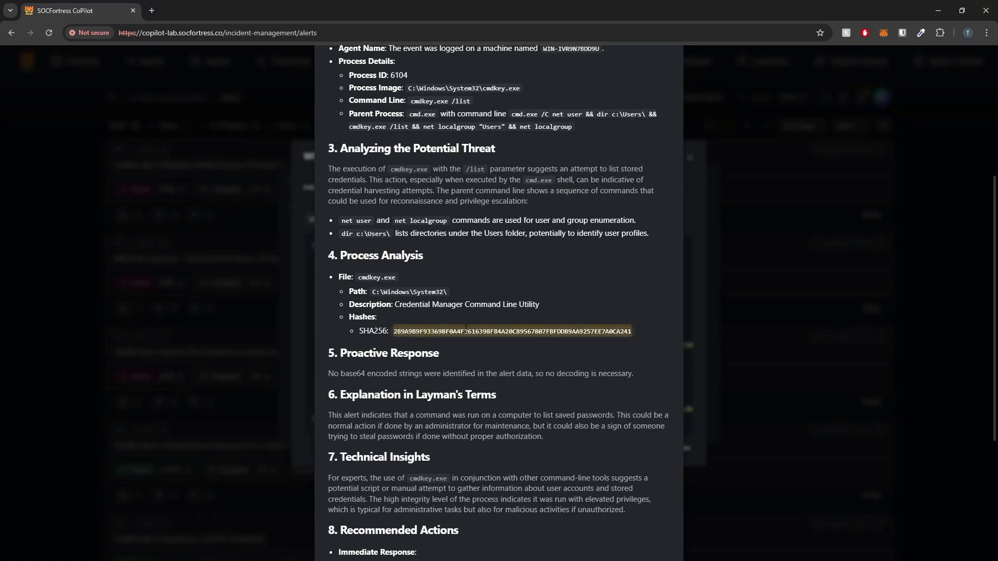
left_click(152, 11)
type("virus")
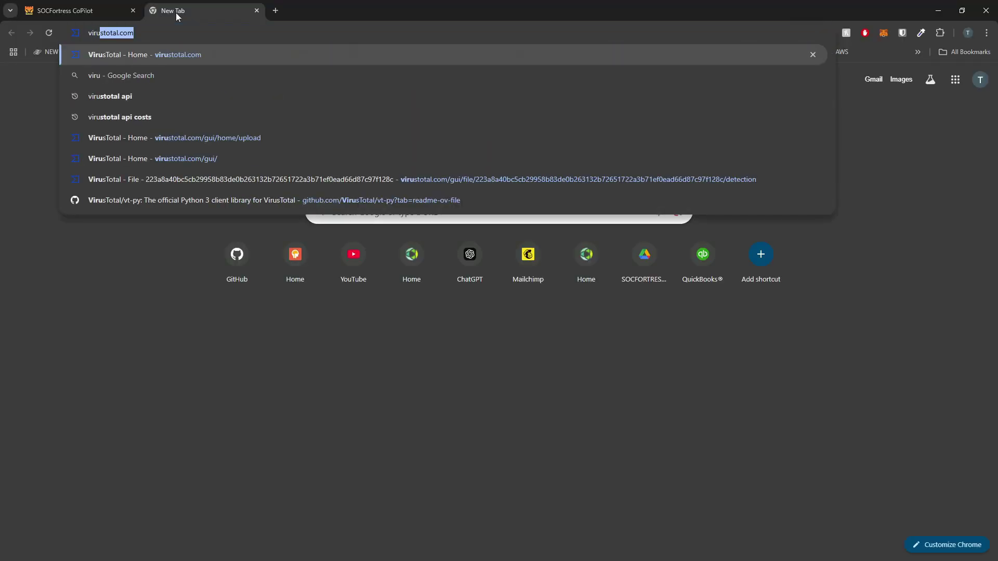
key("Return")
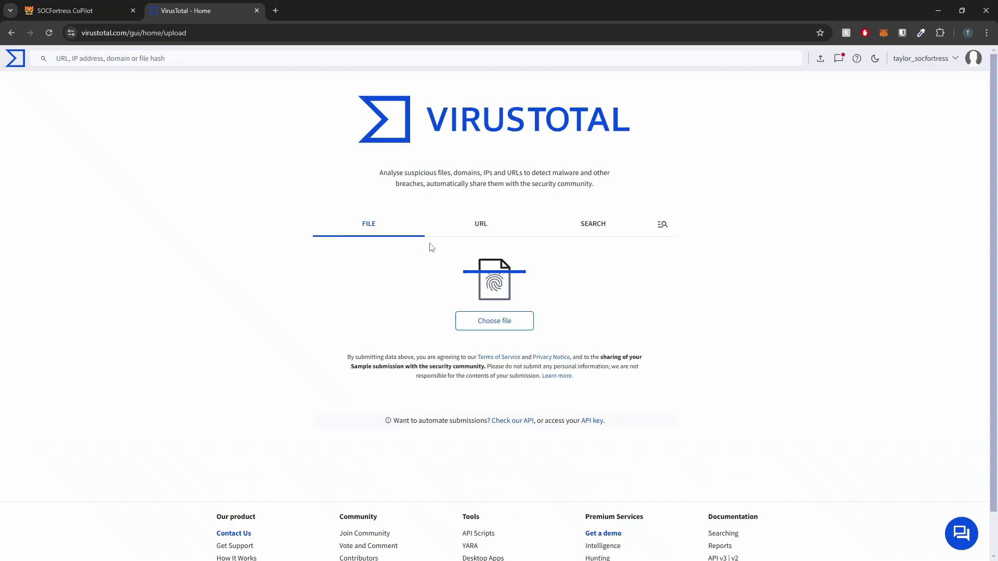
left_click(610, 227)
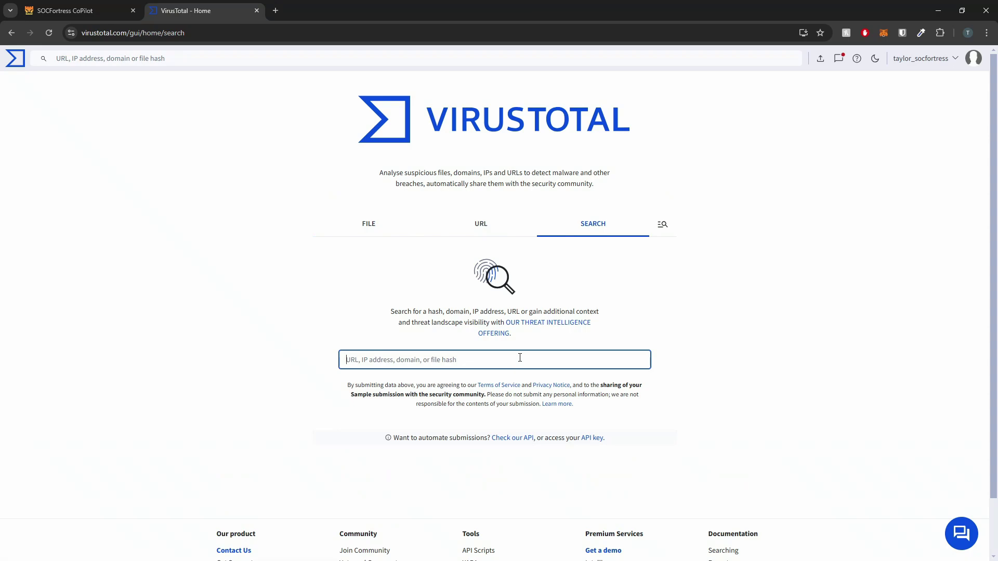
key("ctrl+v")
key("Return")
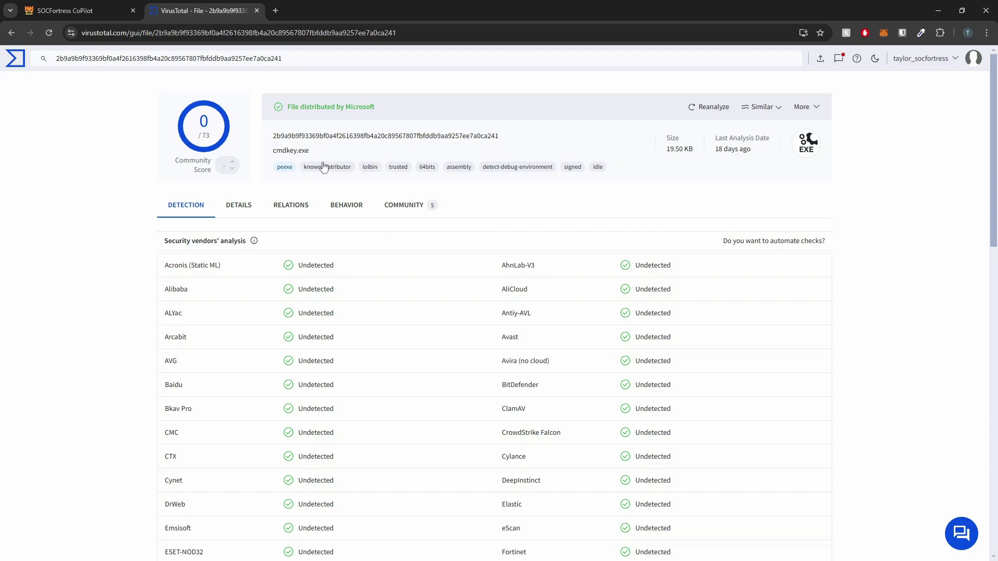
- Review the file's signature details on VirusTotal, then return to the CoPilot tab
left_click(240, 207)
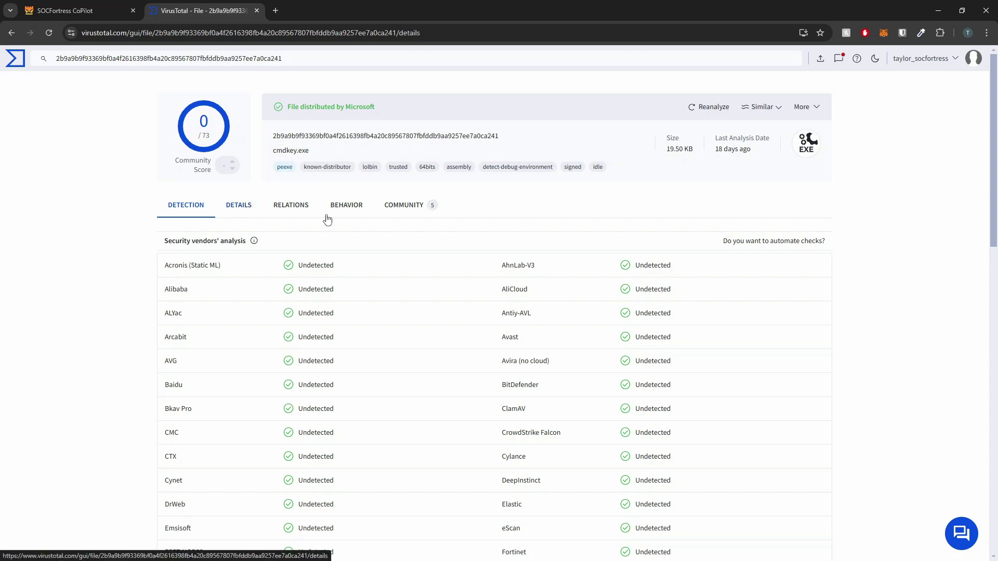
scroll(549, 251, "down", 6)
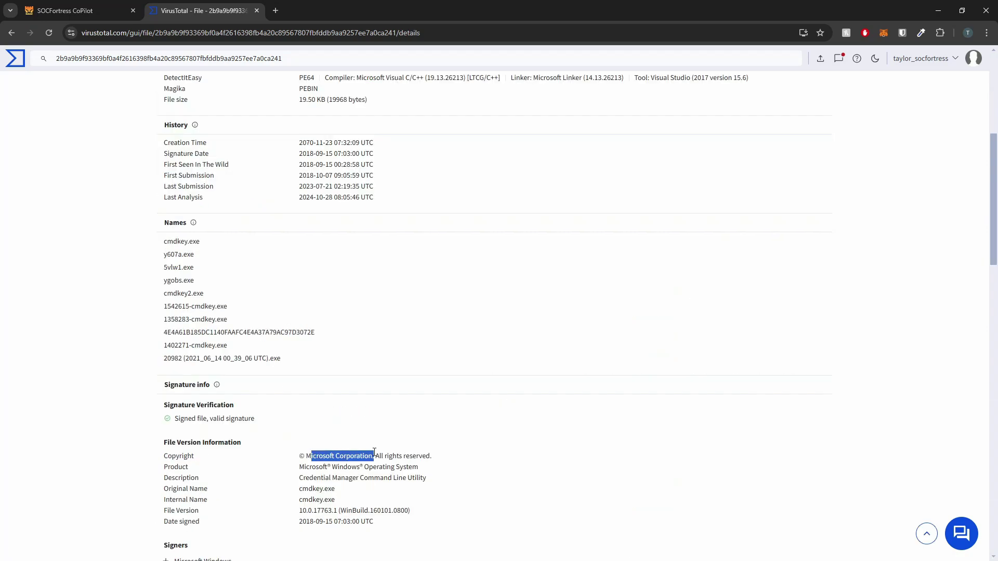
scroll(367, 340, "down", 2)
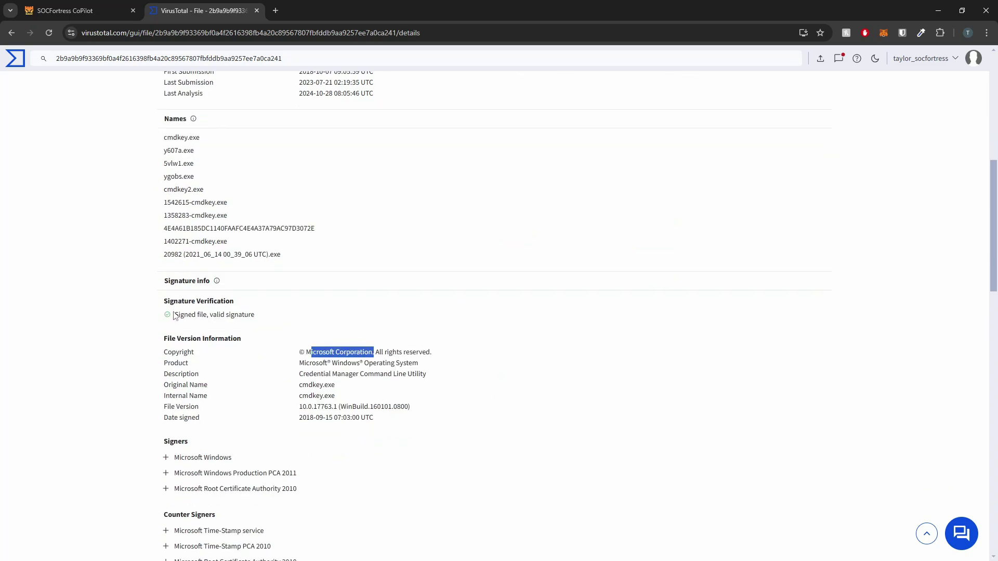
left_click_drag(175, 314, 267, 313)
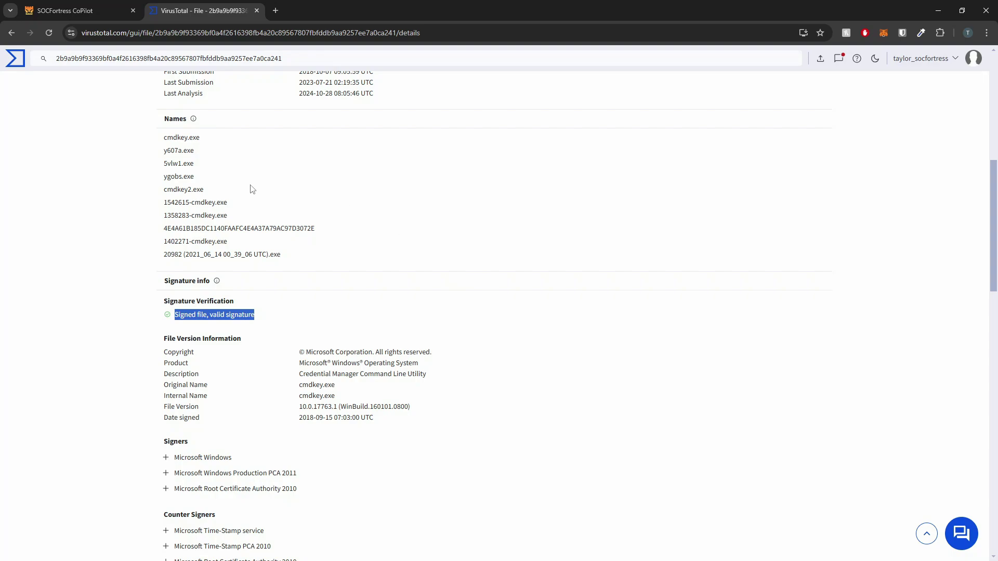
scroll(365, 247, "up", 3)
left_click(90, 14)
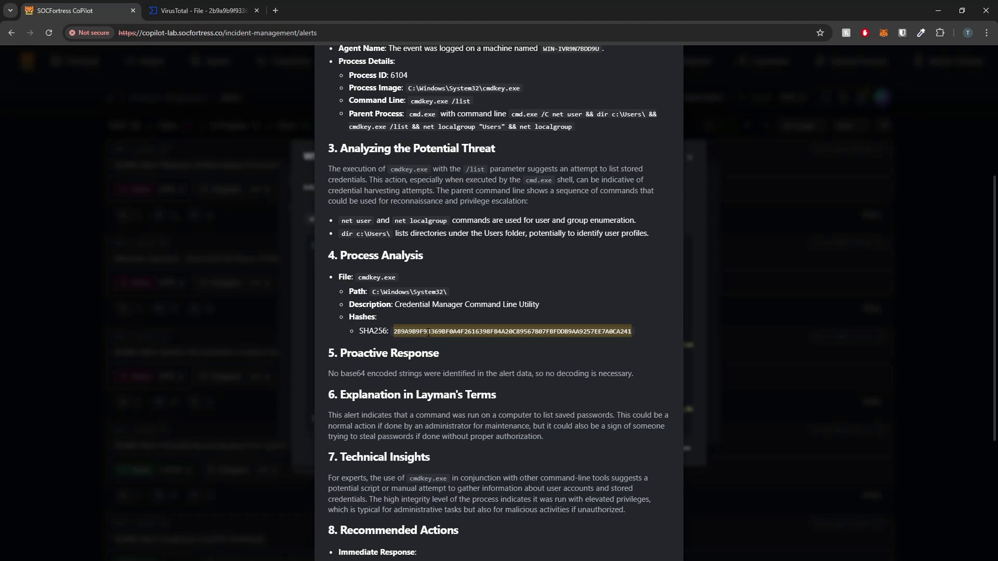
- Highlight the note that the command needs no base64 decoding
left_click(545, 338)
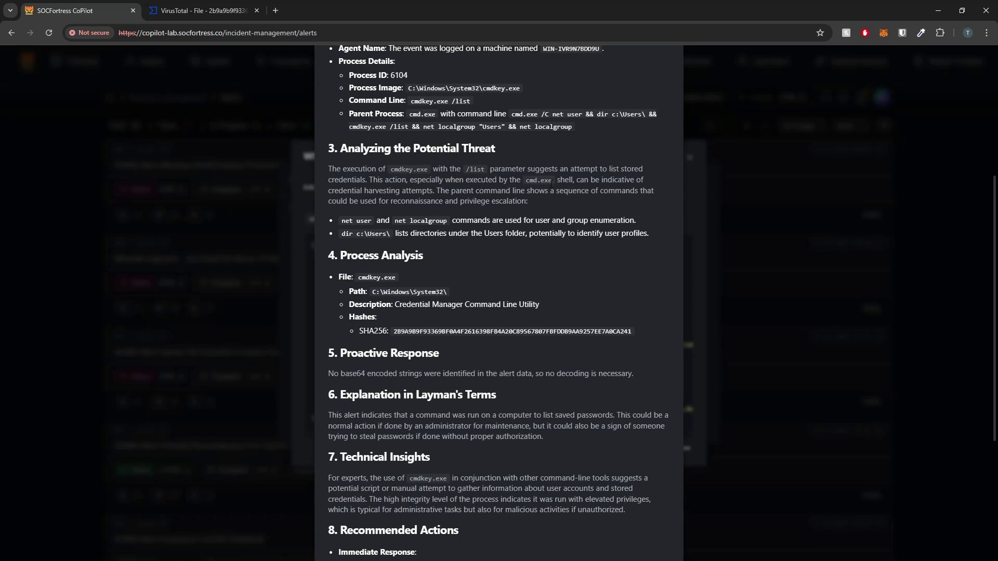
scroll(459, 355, "down", 1)
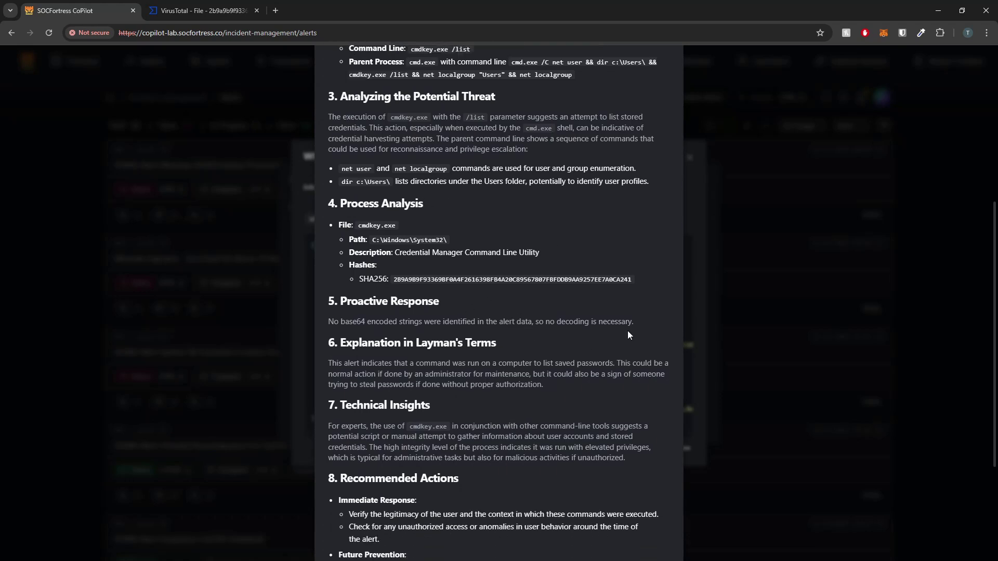
double_click(358, 321)
left_click_drag(358, 321, 518, 322)
left_click(630, 350)
- Read to the Conclusion and back, select cmdkey.exe in the image path, and close the analysis
scroll(589, 409, "down", 1)
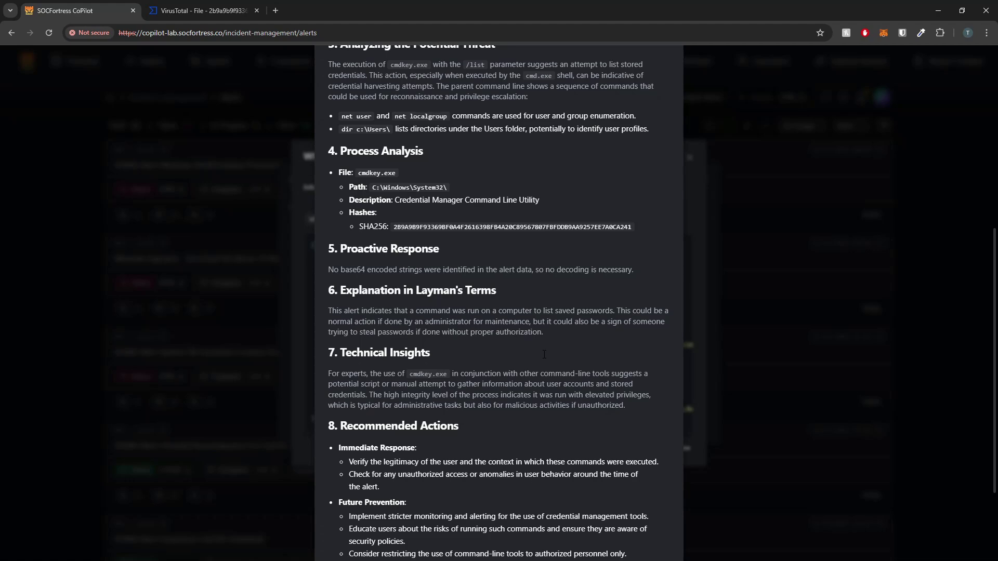
scroll(363, 362, "down", 1)
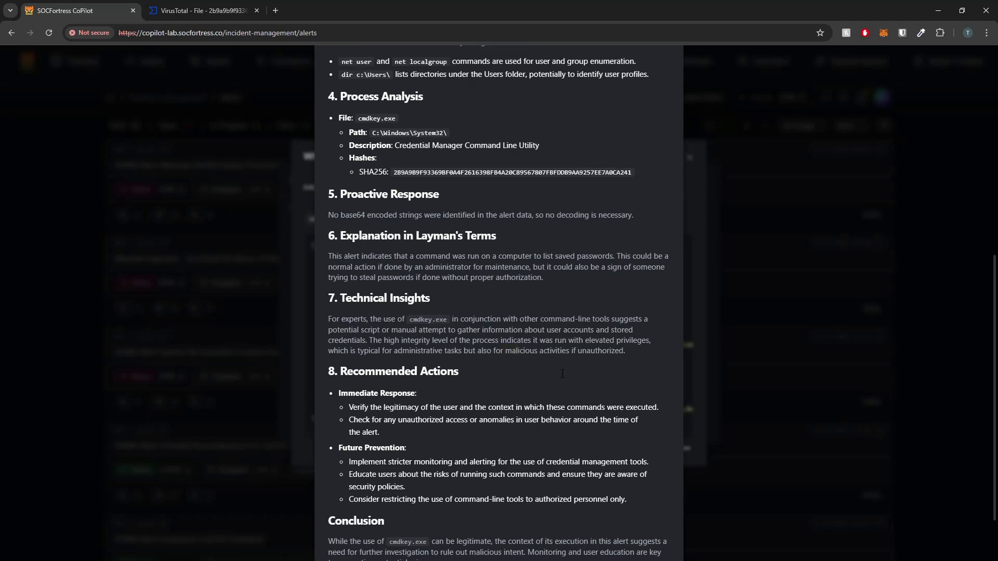
scroll(556, 372, "down", 1)
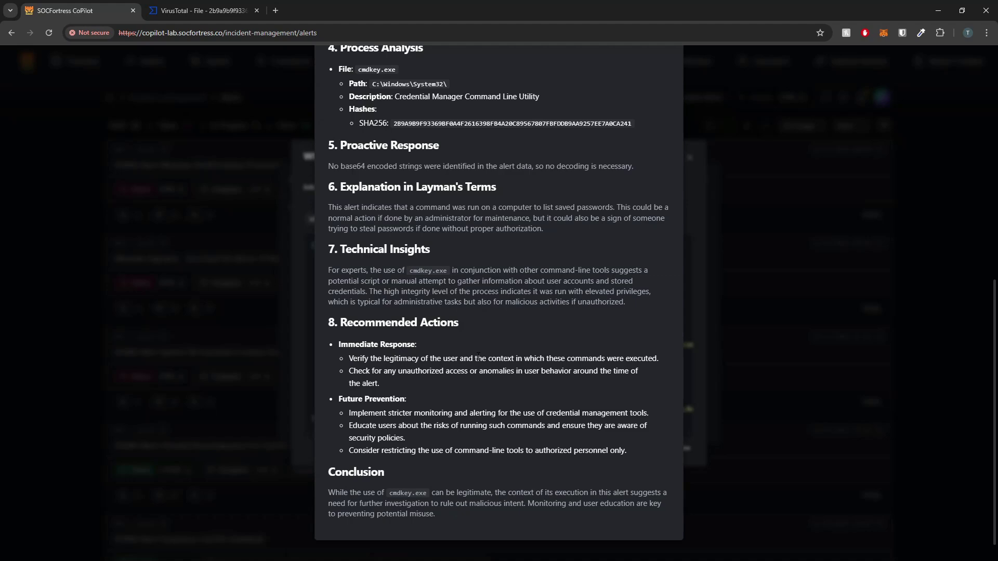
scroll(478, 357, "down", 1)
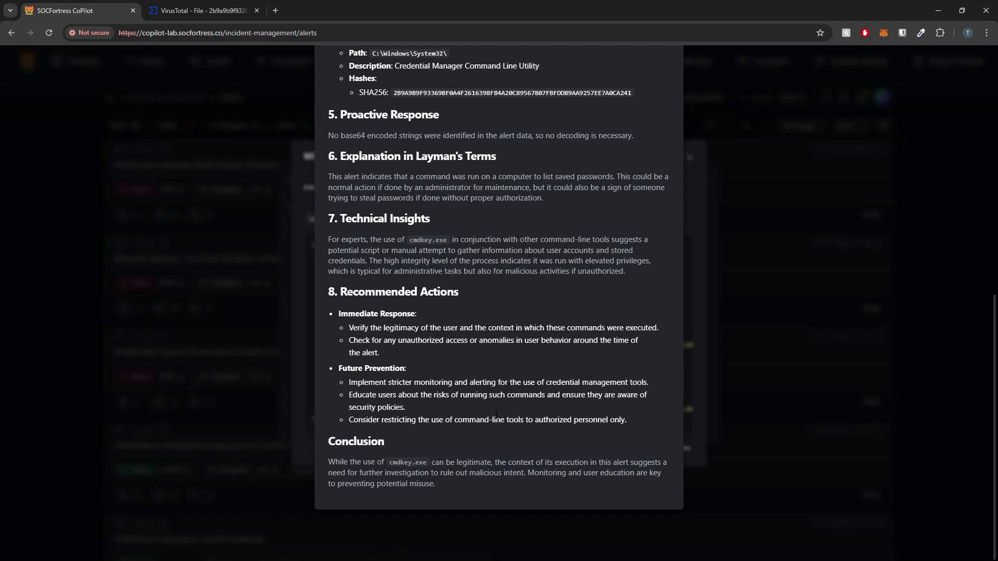
scroll(497, 469, "up", 7)
double_click(499, 192)
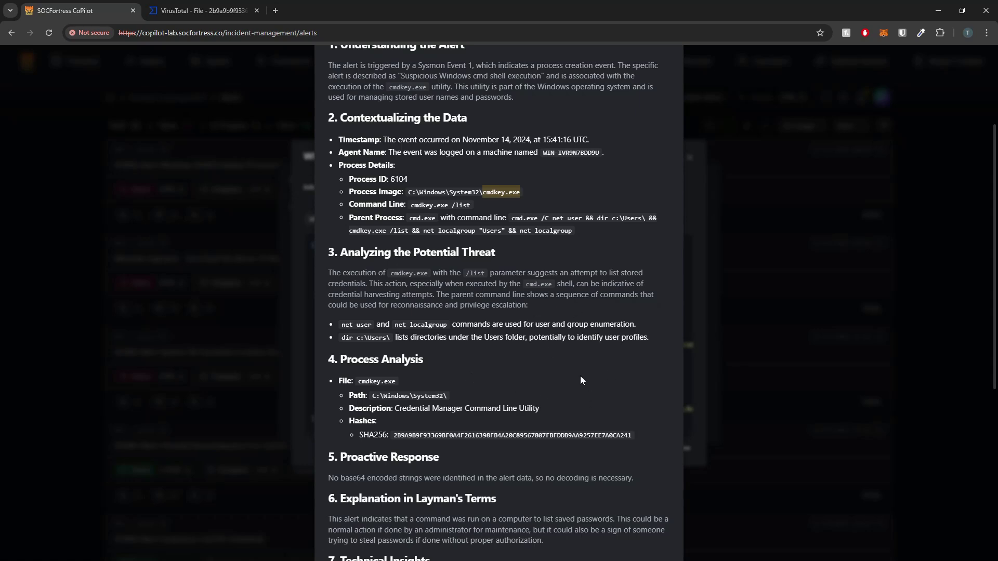
scroll(582, 369, "up", 3)
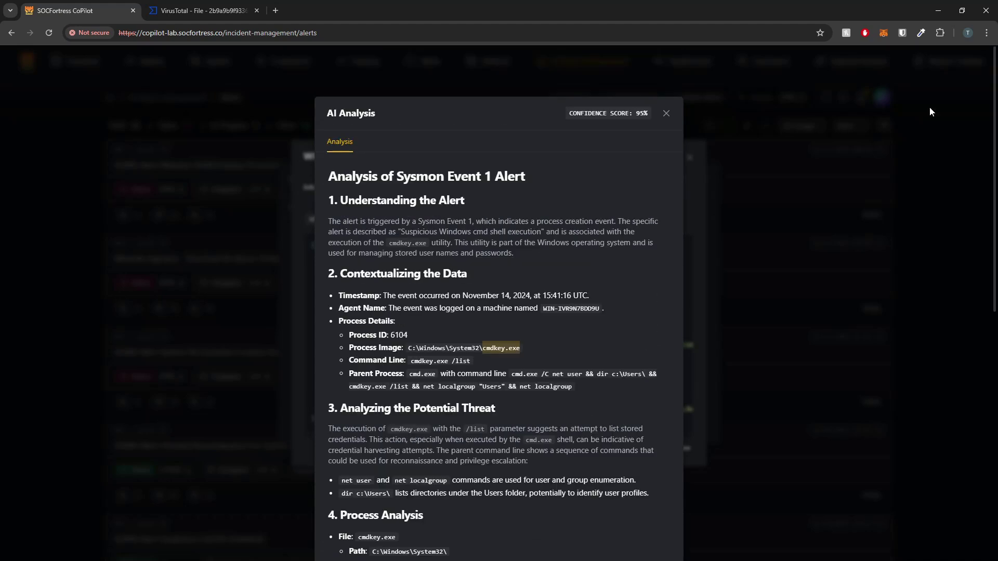
left_click(666, 114)
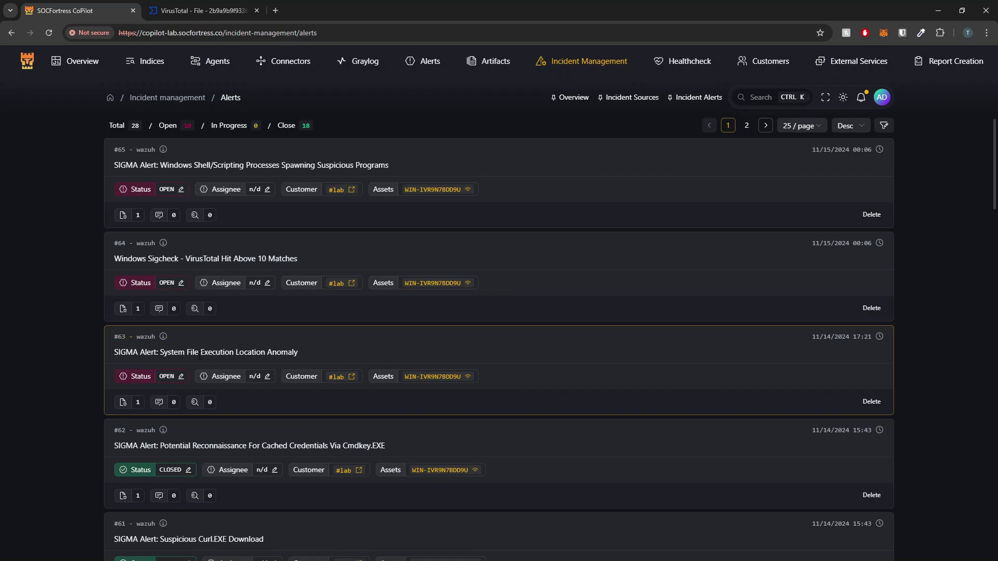
- Open the WIN-IVR9N7BDD9U asset context for alert #63 and scroll to the encoded PowerShell command
left_click(135, 334)
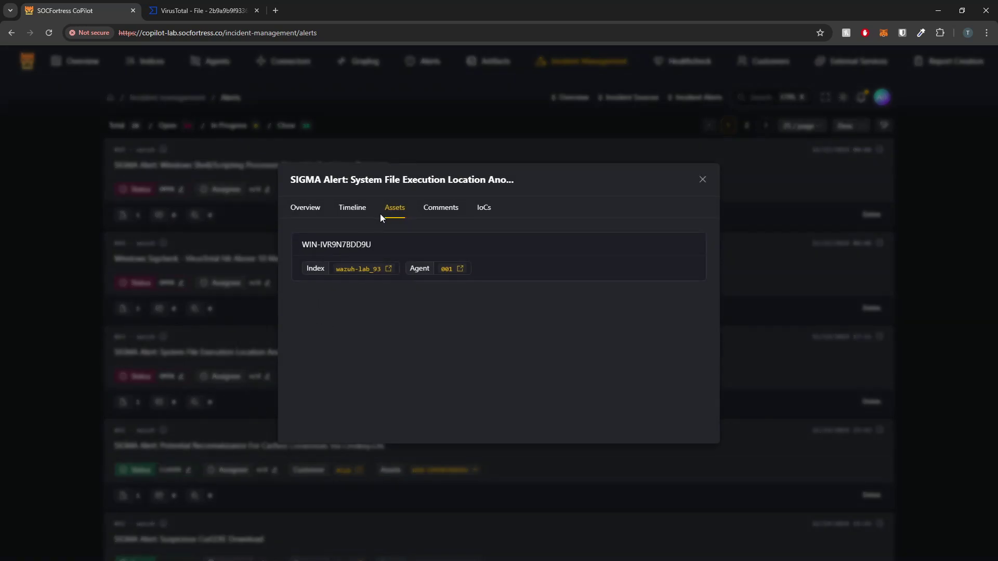
left_click(351, 249)
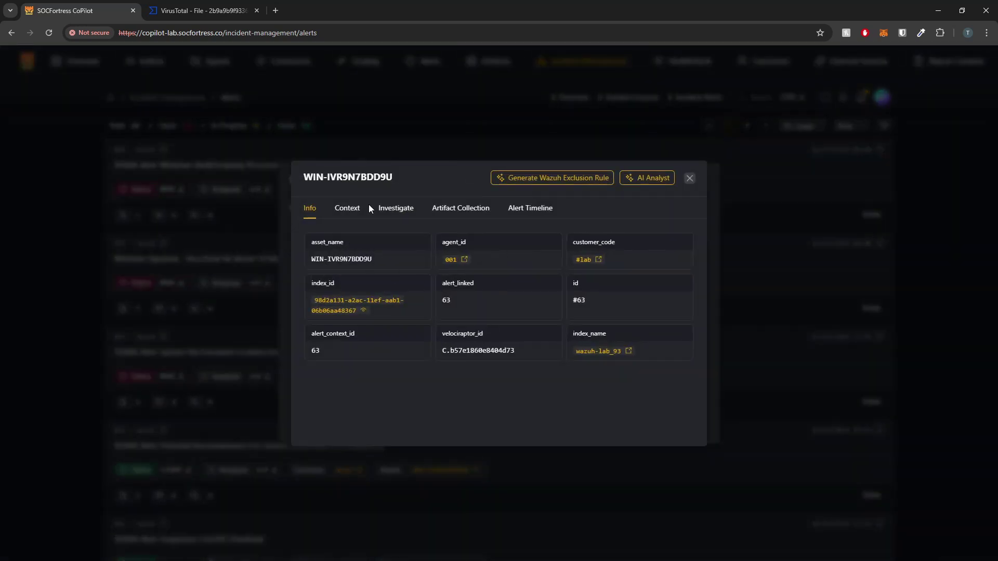
left_click(343, 207)
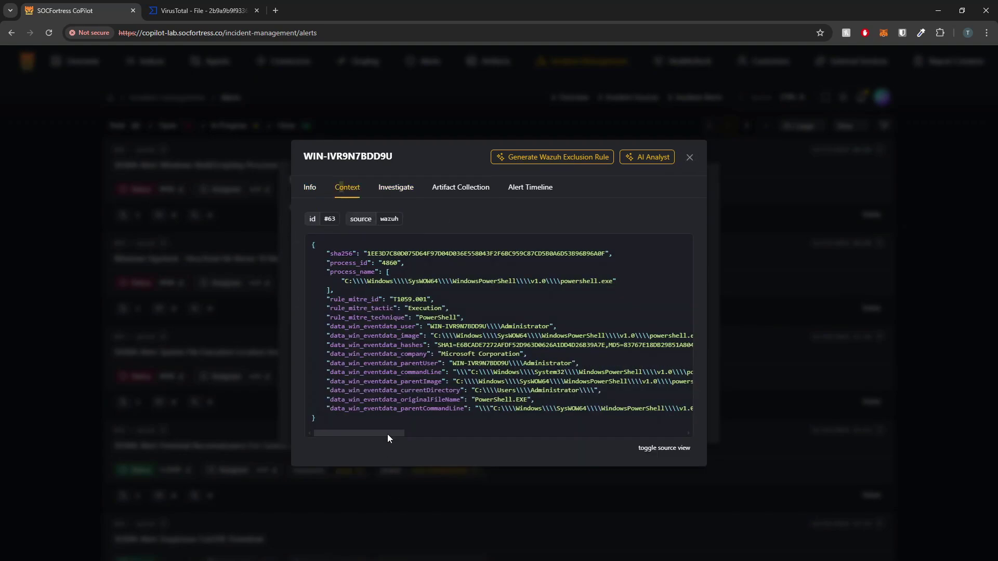
left_click_drag(388, 437, 484, 438)
left_click_drag(458, 372, 694, 372)
- Run AI Analyst on alert #63 and read through the report's Analysis tab
left_click(635, 156)
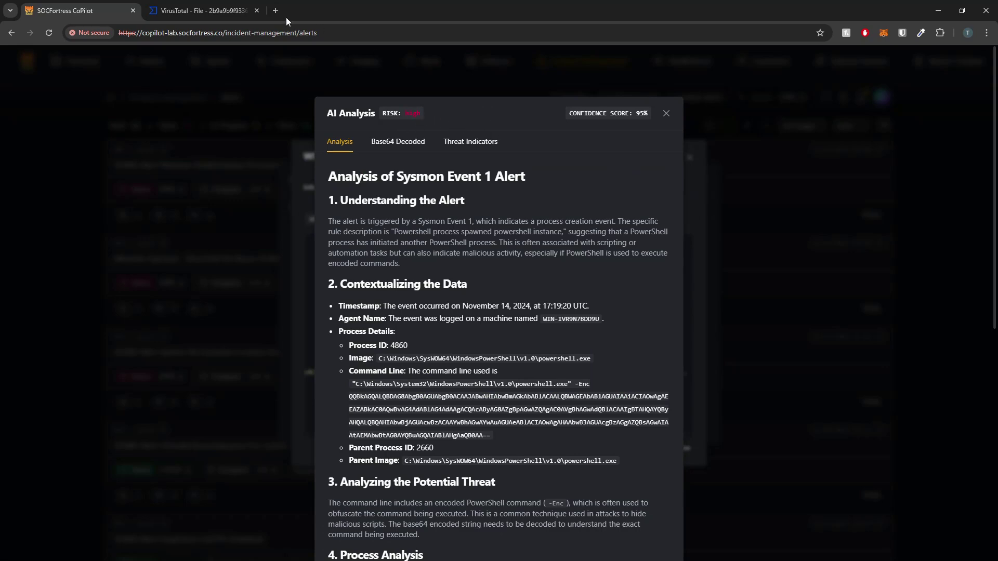
left_click(492, 141)
double_click(455, 220)
left_click(537, 219)
scroll(436, 351, "down", 3)
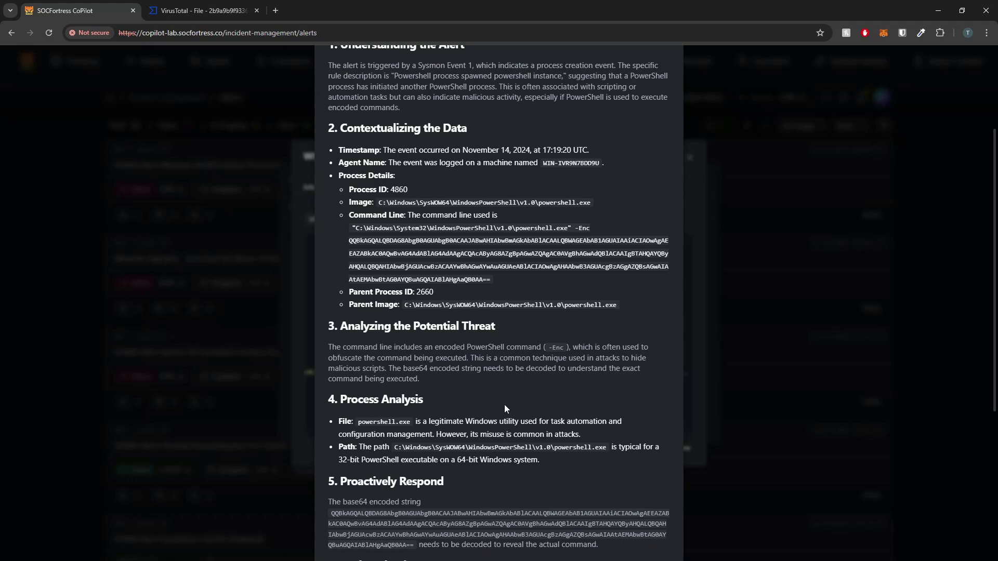
scroll(486, 398, "down", 3)
scroll(472, 395, "up", 4)
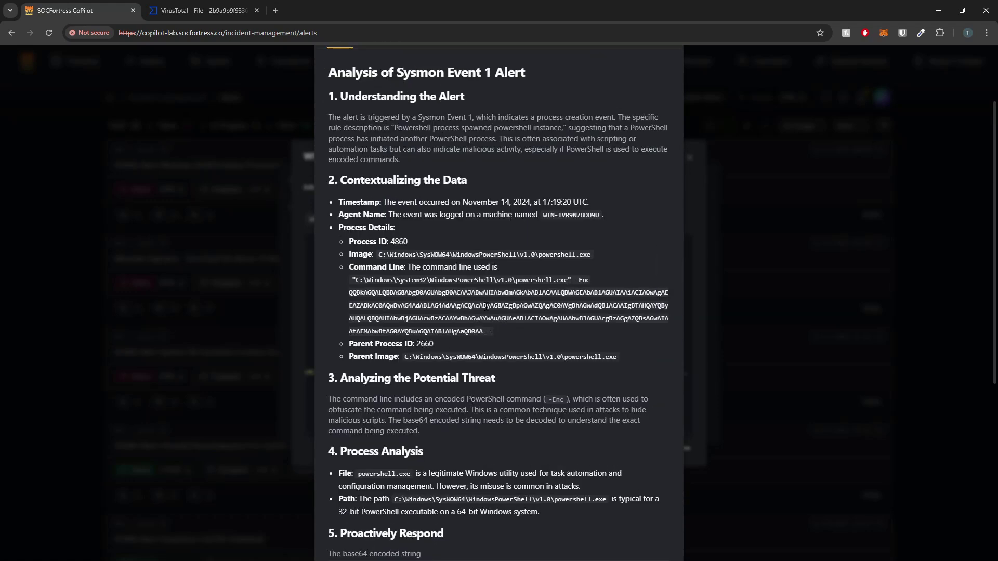
scroll(487, 327, "up", 4)
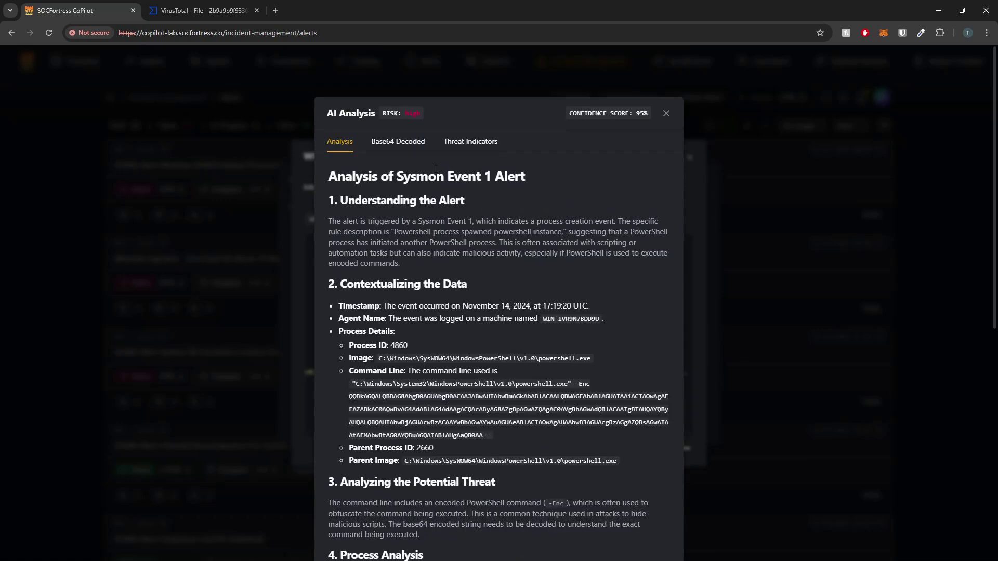
- Highlight 'Start-Process calc.exe' and '$profile' in the Base64 Decoded command
left_click(397, 219)
mouse_move(480, 270)
left_mouse_down()
mouse_move(546, 270)
mouse_move(347, 269)
mouse_move(494, 271)
left_mouse_up()
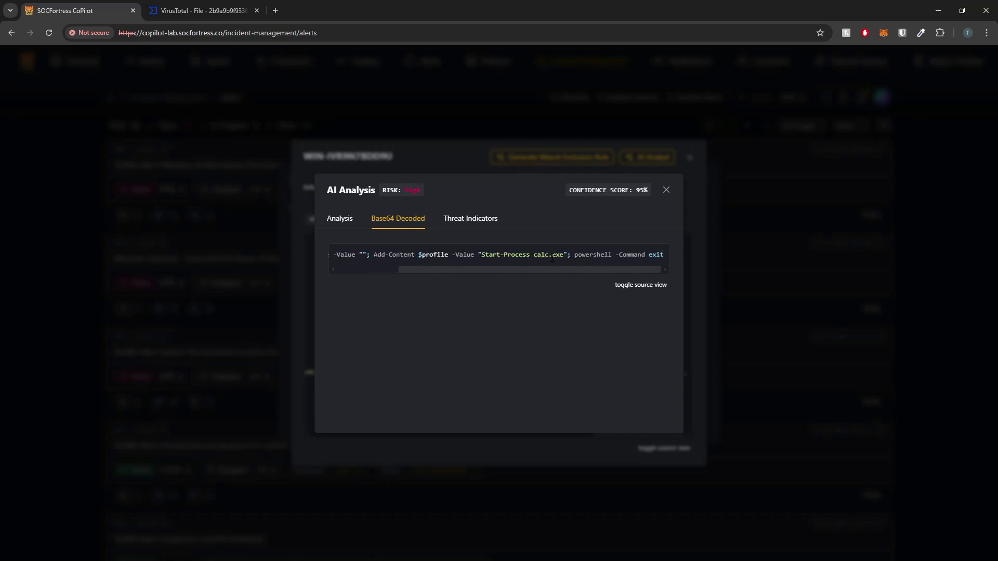
scroll(552, 255, "left", 5)
left_click_drag(647, 254, 588, 254)
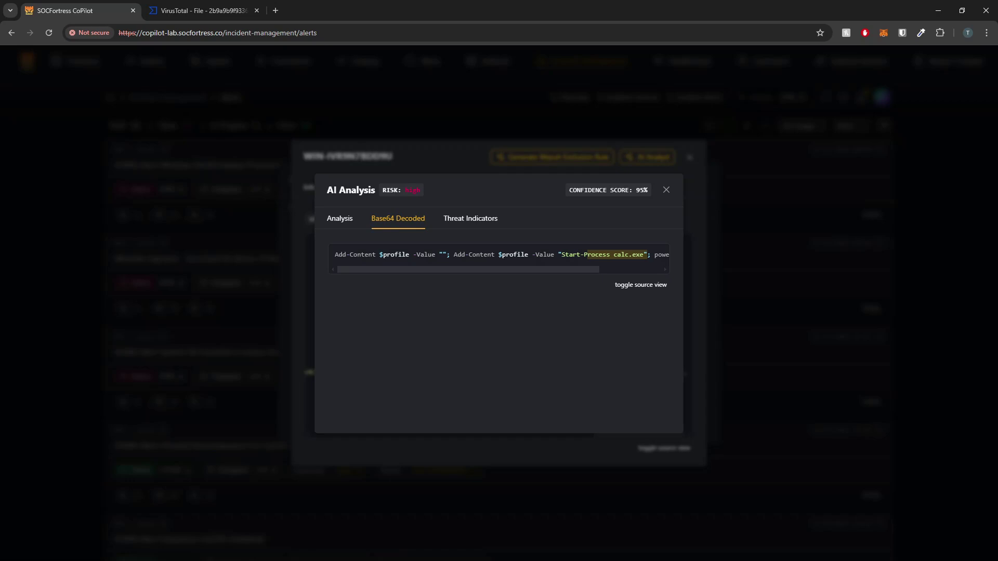
scroll(625, 261, "right", 3)
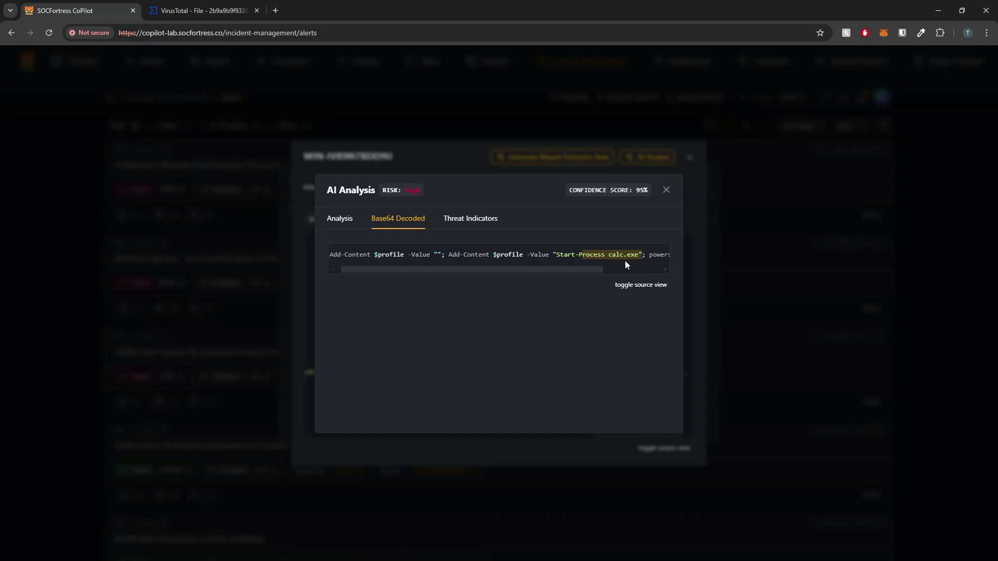
double_click(548, 255)
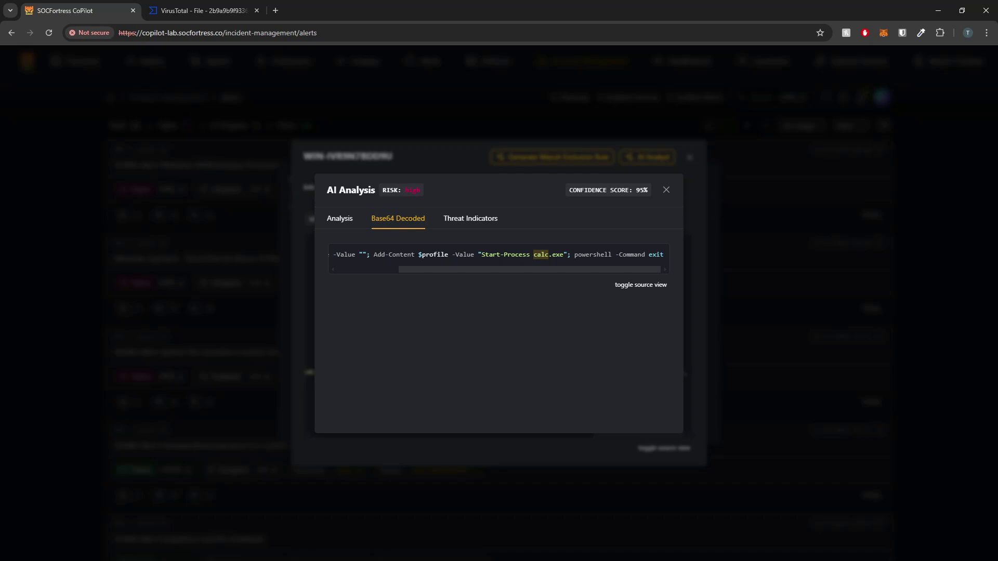
scroll(447, 267, "left", 2)
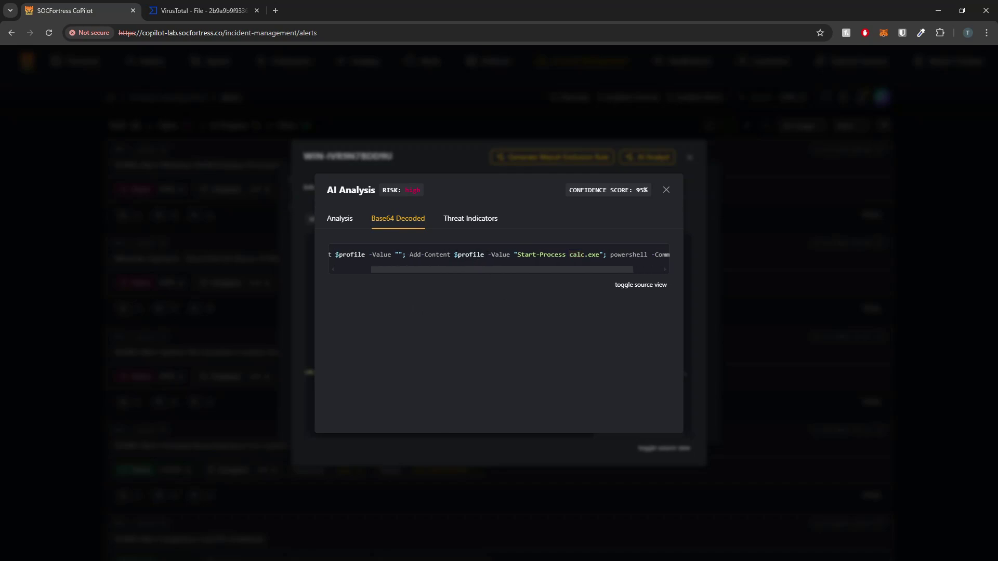
double_click(473, 255)
- Highlight the full base64 -Enc string in the main report, then revisit the decoded command
left_click(339, 218)
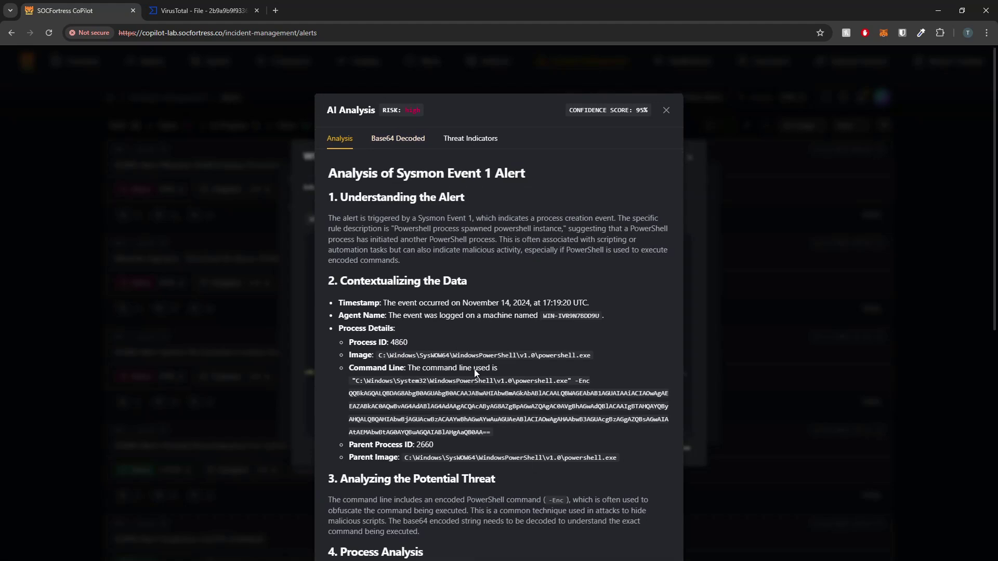
scroll(476, 373, "down", 2)
left_click_drag(349, 292, 491, 334)
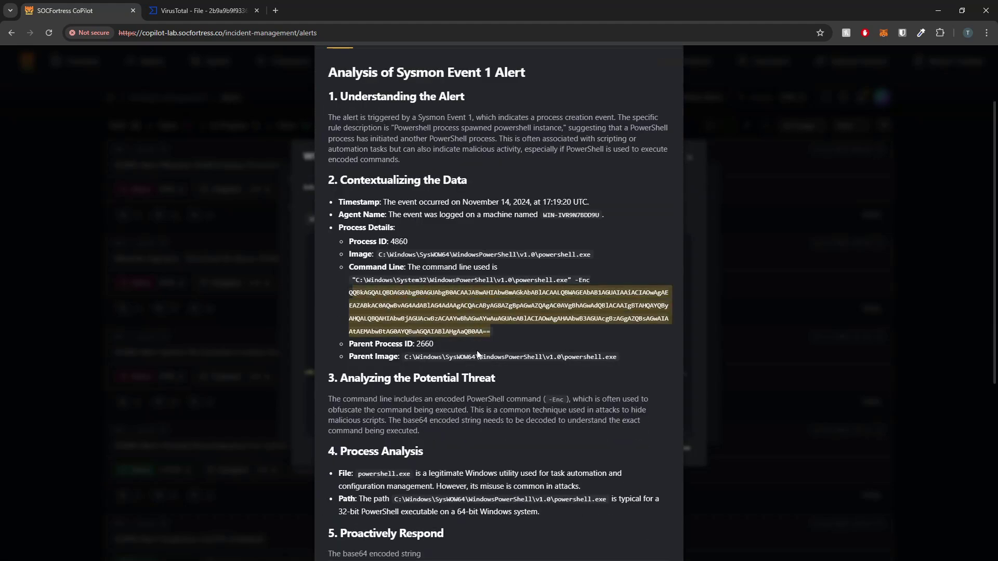
scroll(523, 393, "up", 2)
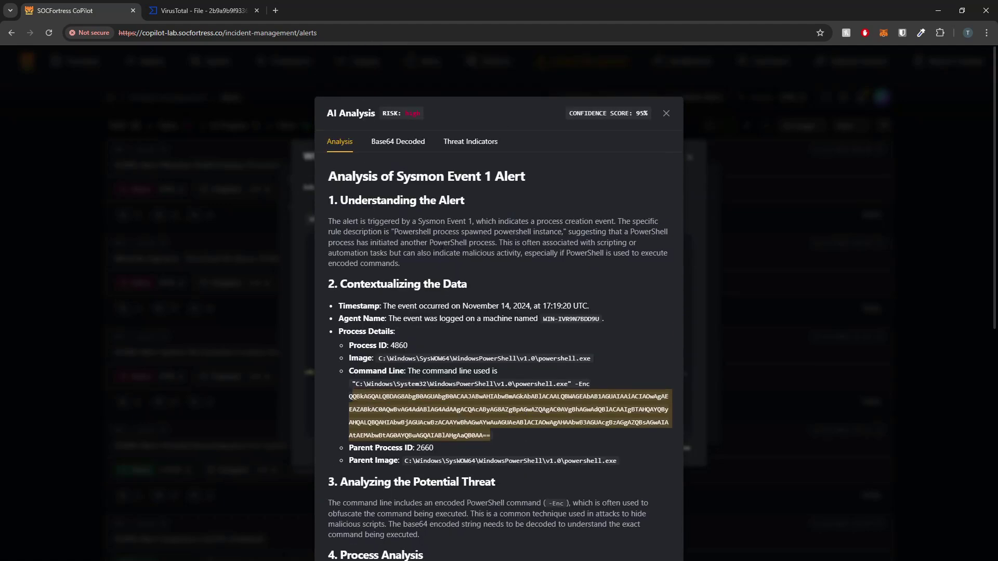
left_click(397, 141)
scroll(609, 267, "right", 3)
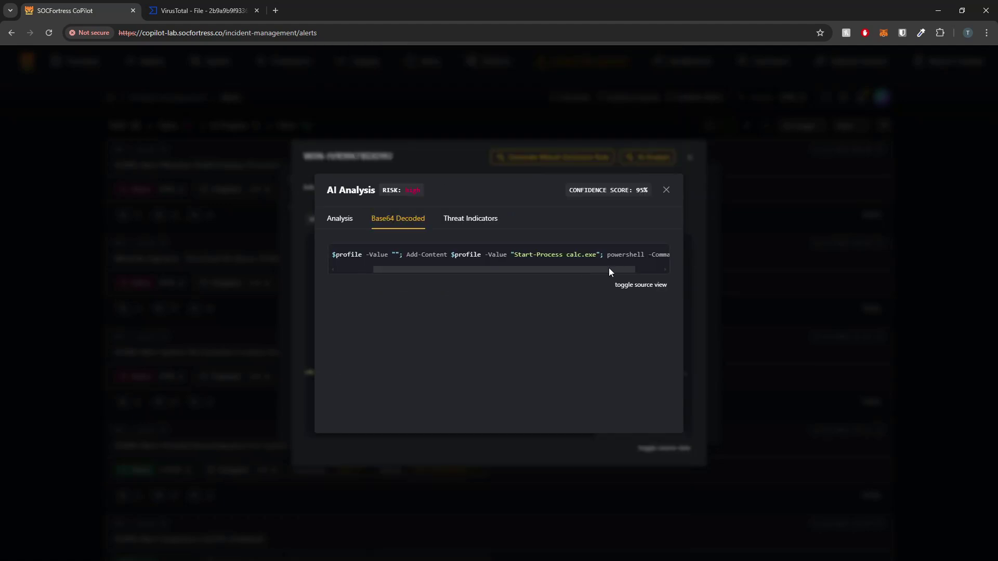
- Check Threat Indicators, highlighting calc, skim the Analysis tab, and close the AI Analysis dialog
left_click(470, 220)
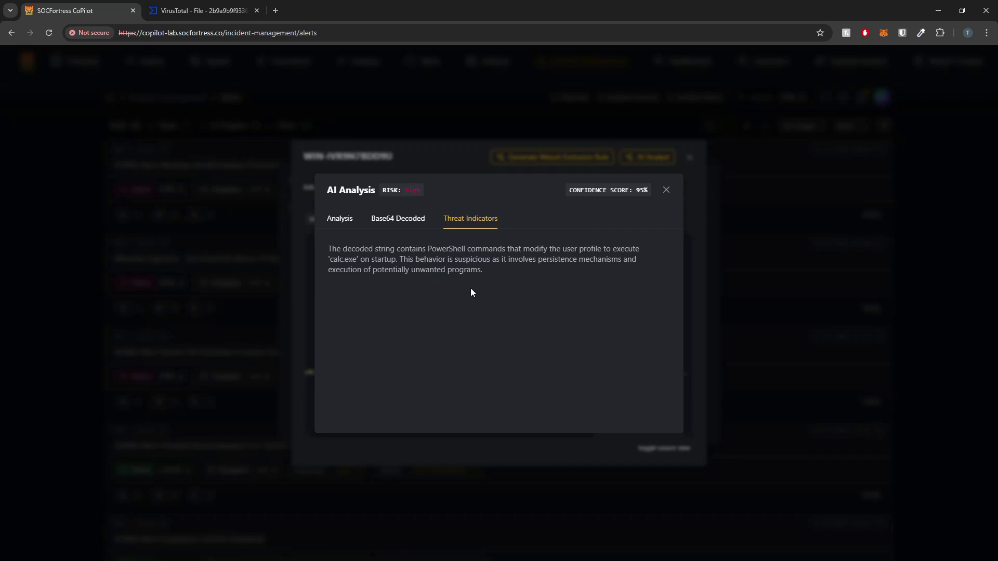
mouse_move(343, 259)
left_mouse_down()
mouse_move(330, 259)
mouse_move(357, 258)
mouse_move(344, 259)
left_mouse_up()
left_click(340, 219)
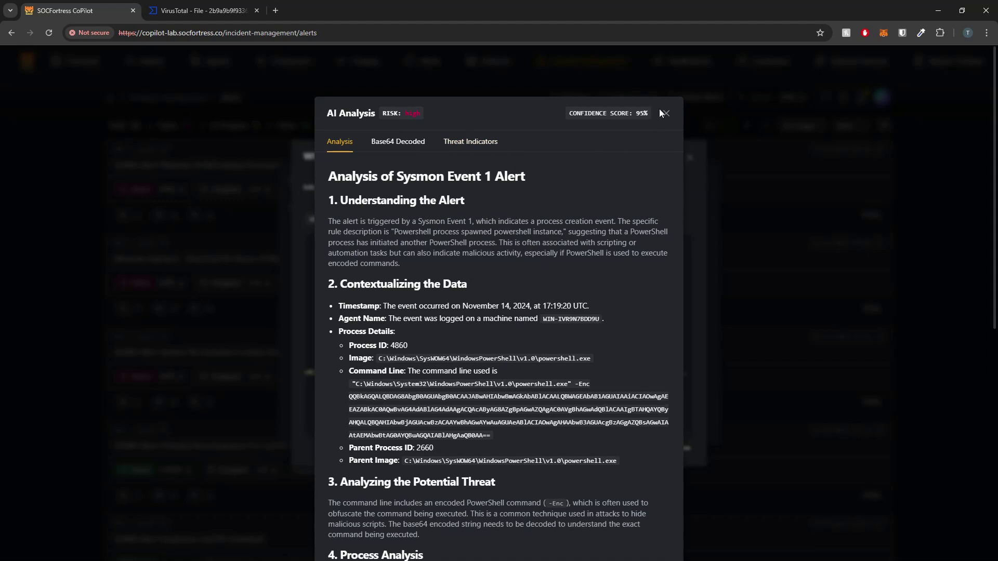
scroll(593, 263, "down", 1)
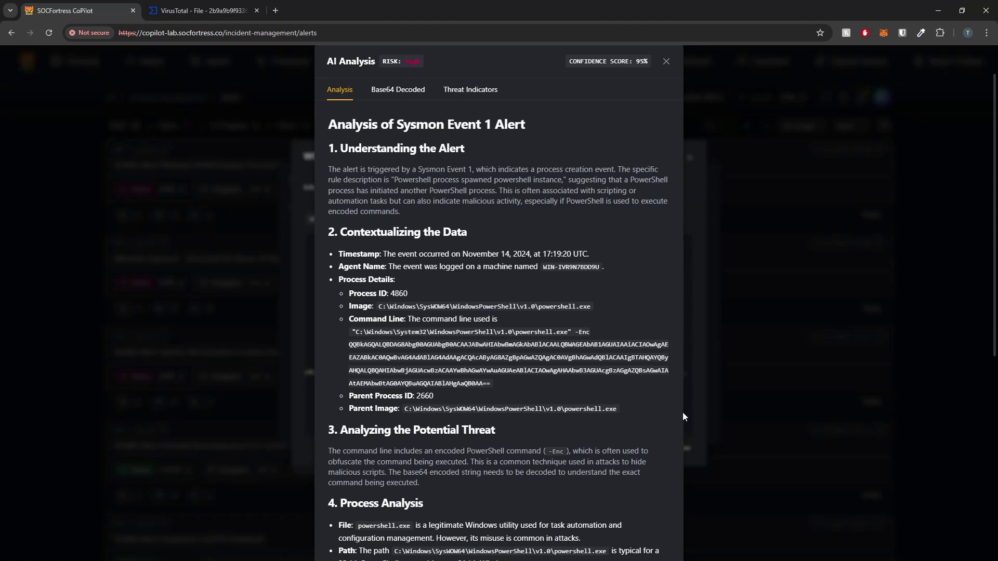
scroll(610, 397, "up", 1)
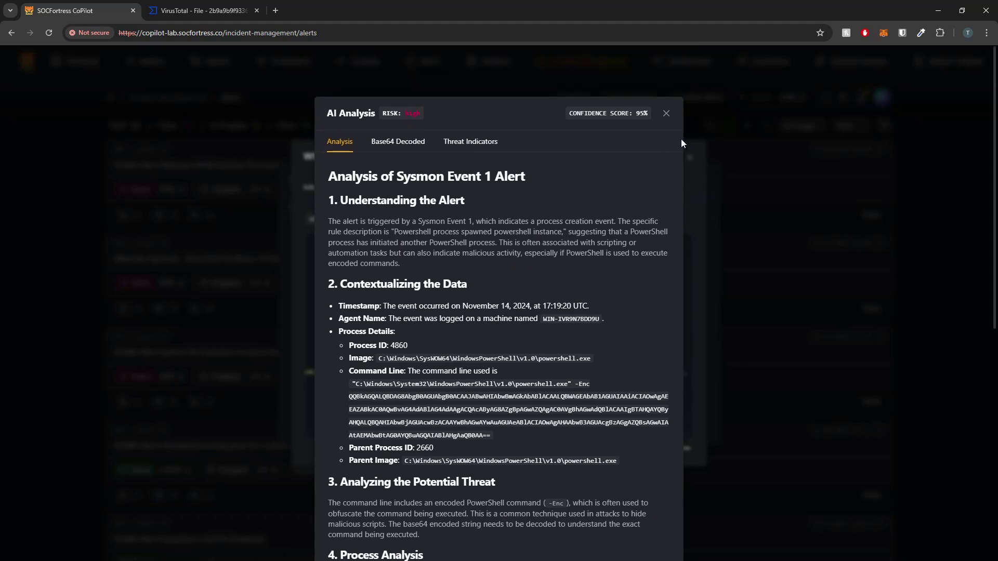
left_click(666, 114)
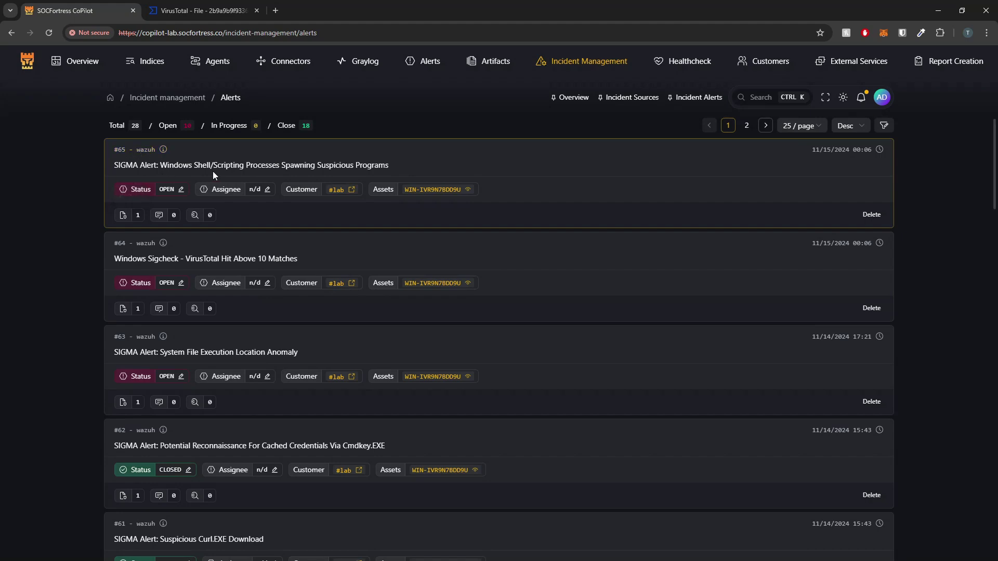
- Open alert #65's asset WIN-IVR9N7BDD9U and show its raw event Context
left_click_drag(159, 167, 226, 166)
left_click(142, 152)
left_click(144, 152)
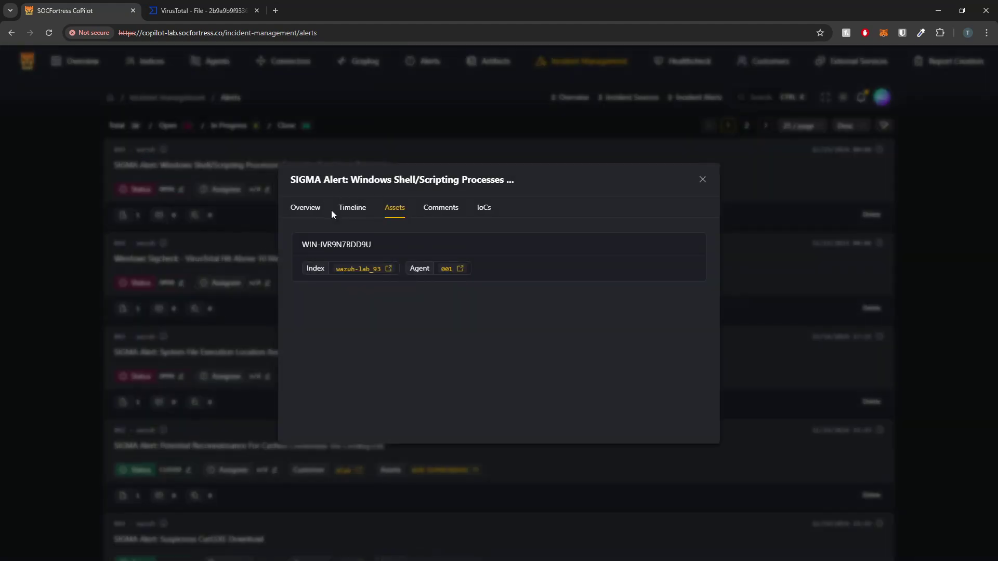
left_click(323, 245)
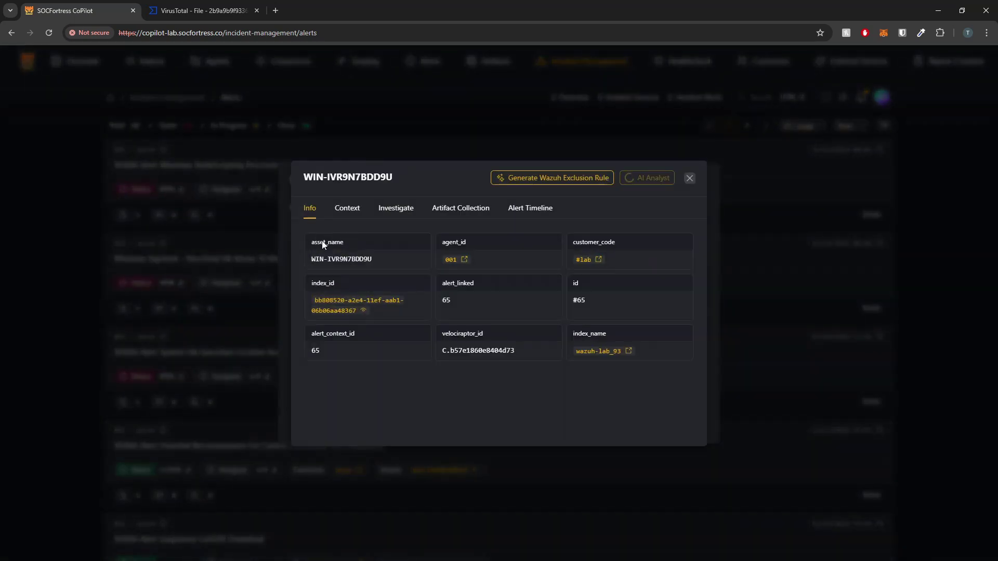
left_click(347, 208)
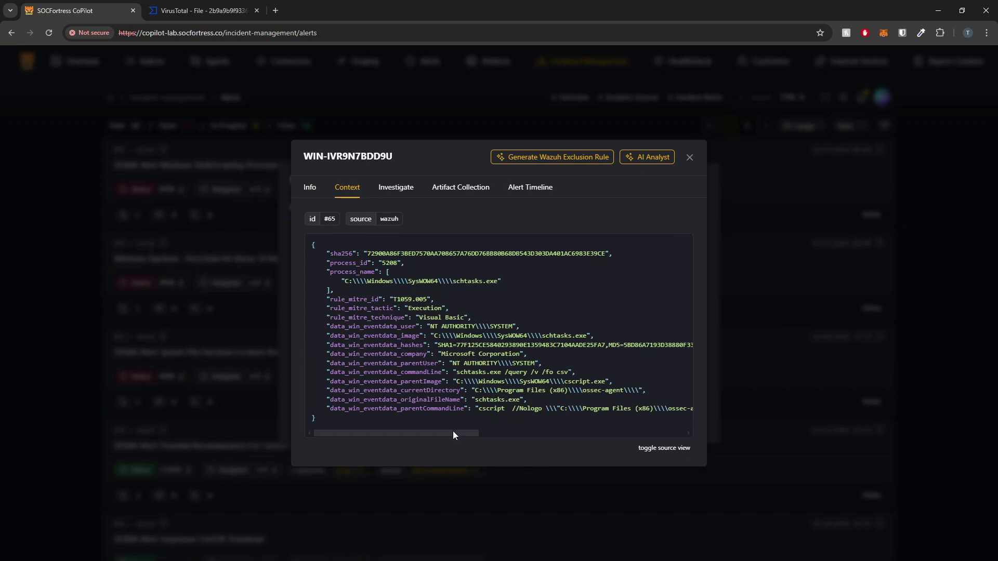
- Read the context JSON, highlighting 'ossec' and 'open_audit' in the parent command line
left_click_drag(453, 431, 506, 434)
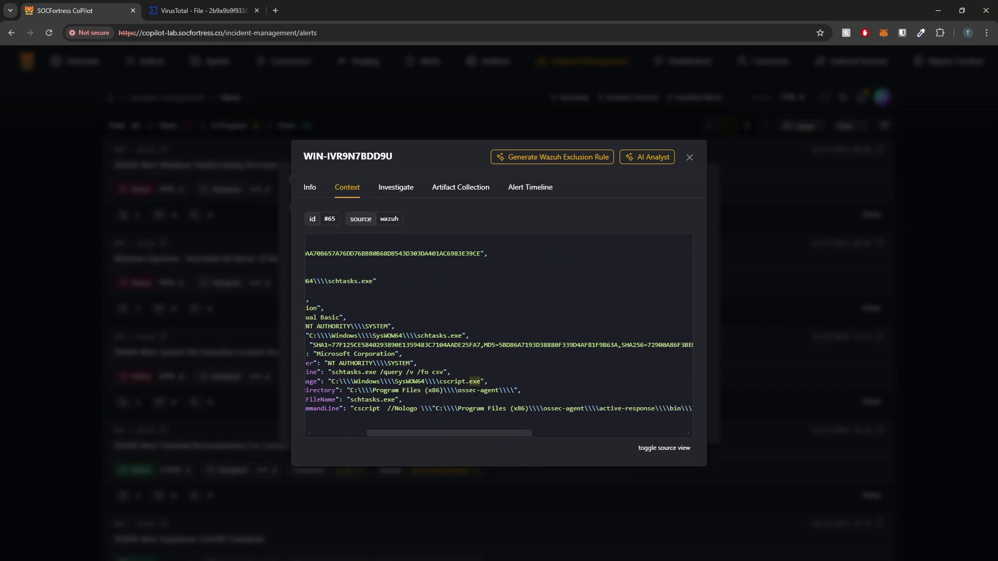
double_click(475, 390)
mouse_move(506, 432)
left_mouse_down()
mouse_move(571, 438)
mouse_move(478, 437)
mouse_move(512, 435)
mouse_move(492, 436)
left_mouse_up()
double_click(564, 406)
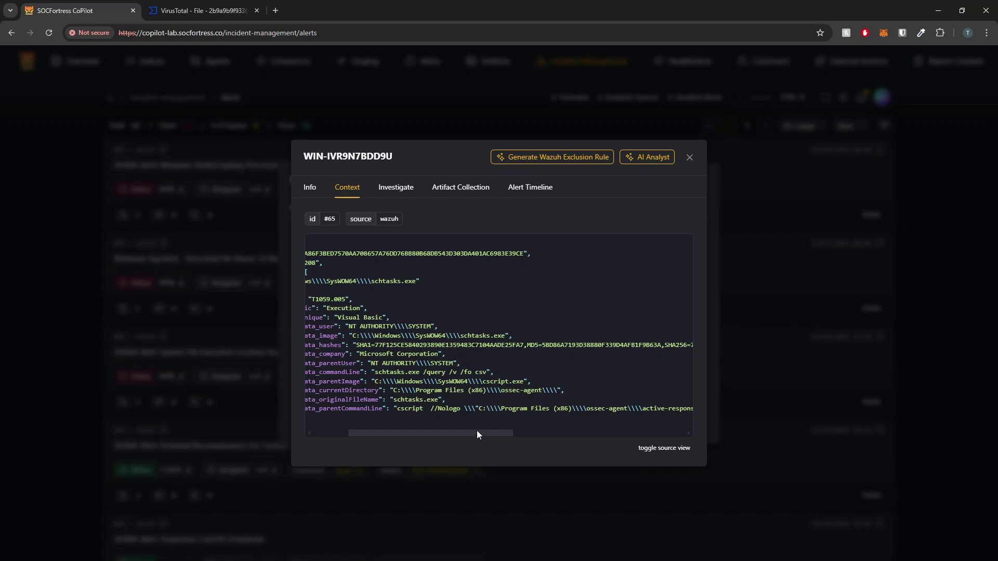
left_click_drag(476, 431, 429, 436)
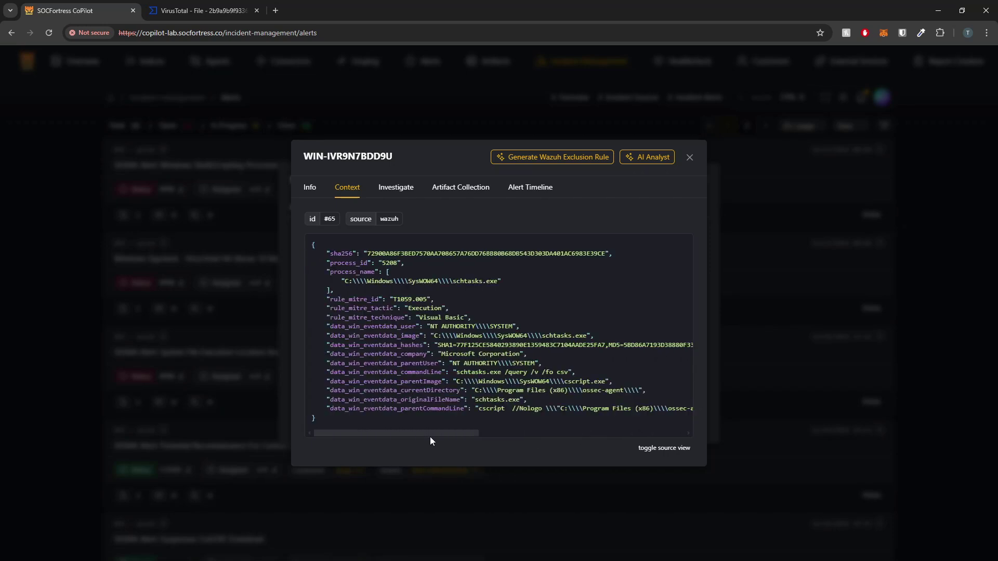
- Generate a Wazuh exclusion rule for alert #65 and read its cscript.exe-parent, schtasks.exe-image code
left_click(579, 157)
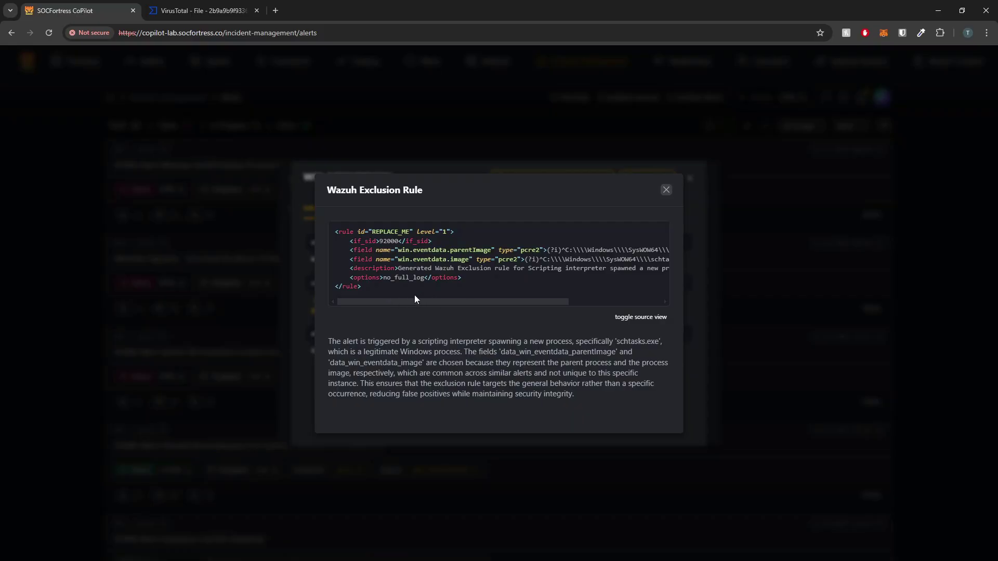
scroll(453, 304, "right", 5)
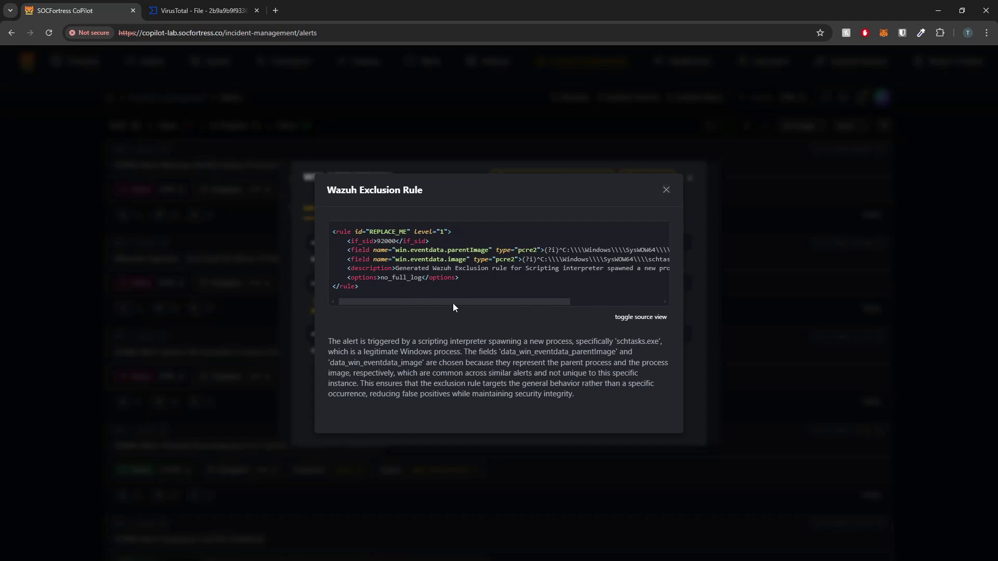
scroll(476, 311, "left", 6)
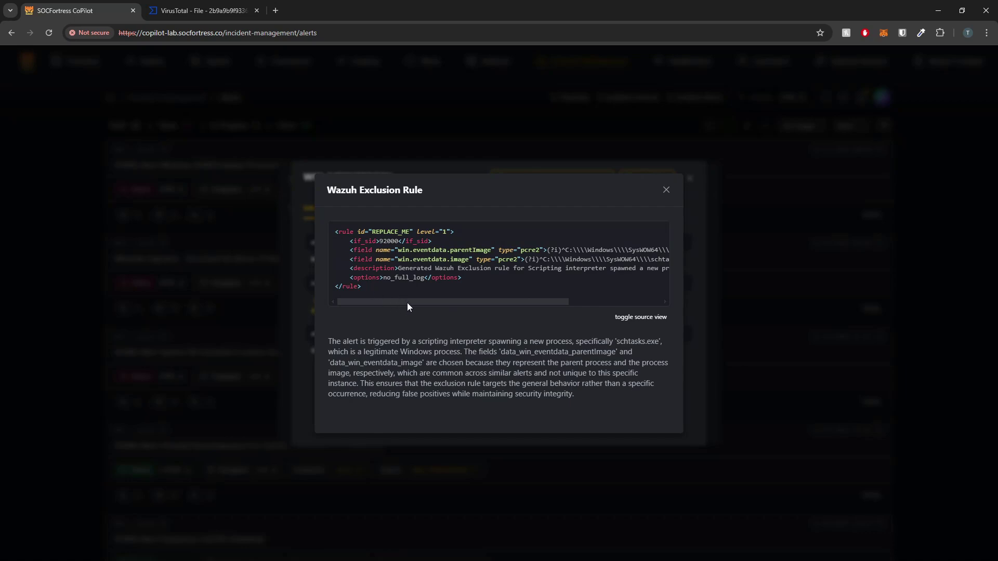
left_click_drag(407, 302, 408, 303)
scroll(452, 305, "right", 4)
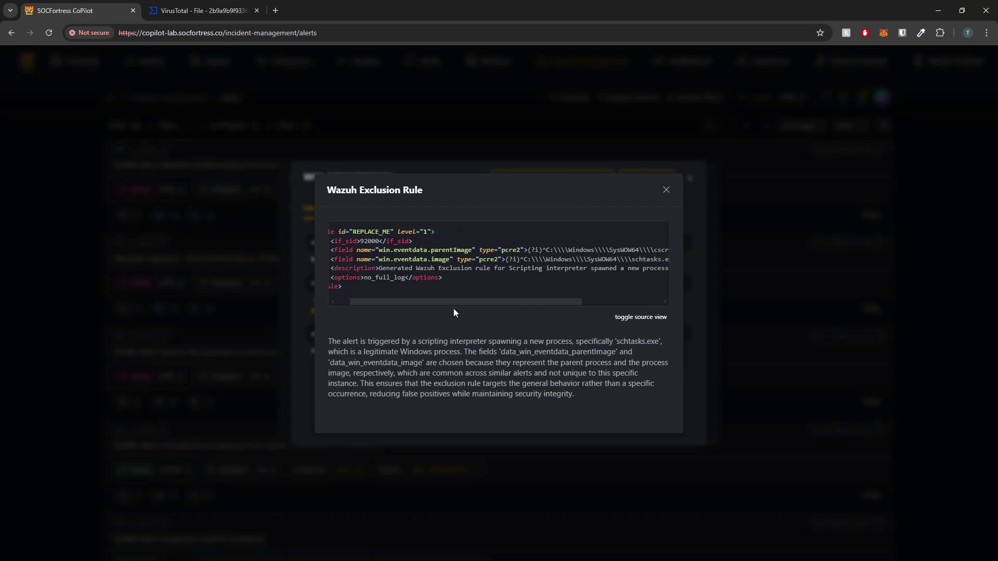
scroll(473, 310, "right", 1)
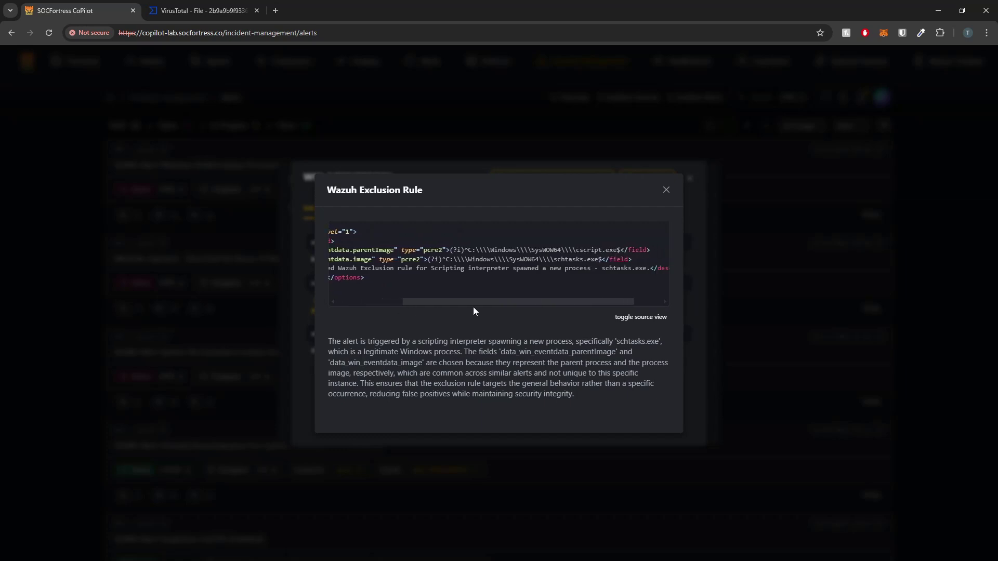
scroll(439, 277, "left", 3)
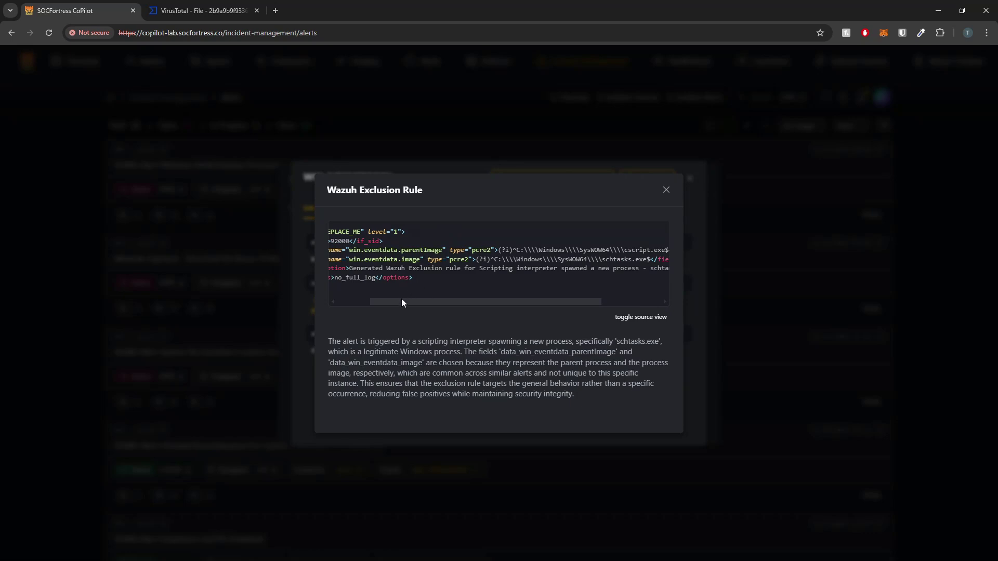
scroll(379, 299, "left", 2)
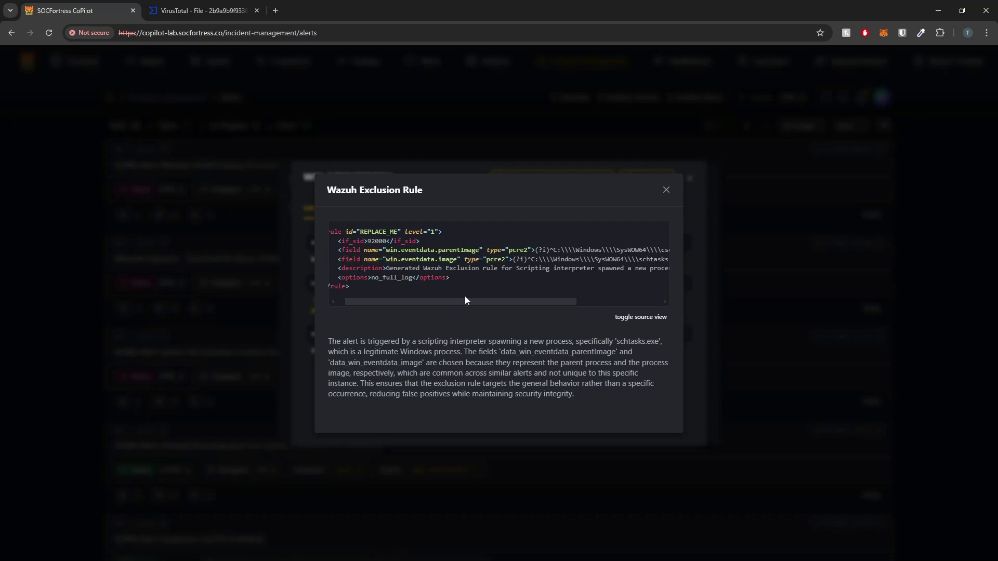
scroll(516, 308, "right", 3)
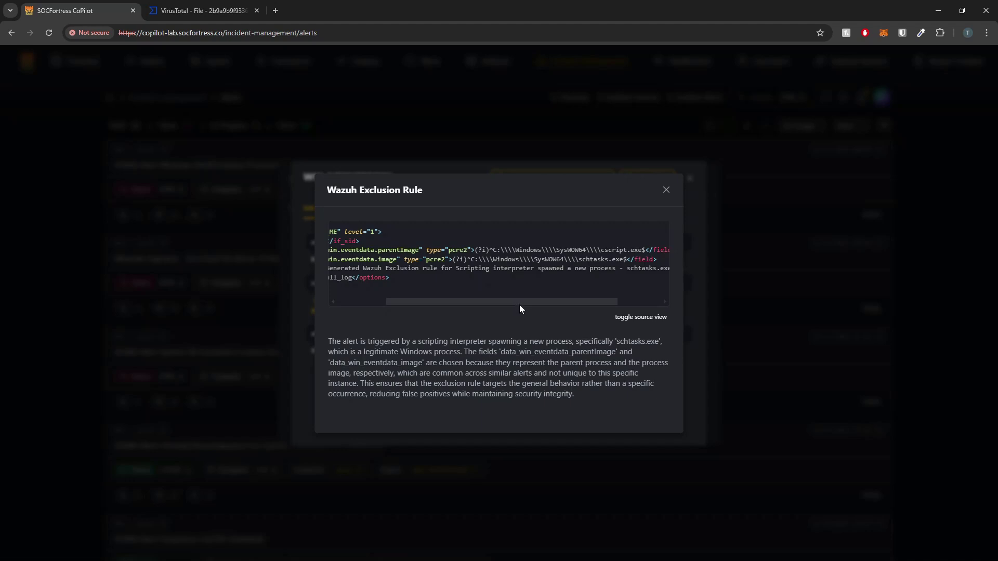
scroll(519, 305, "right", 3)
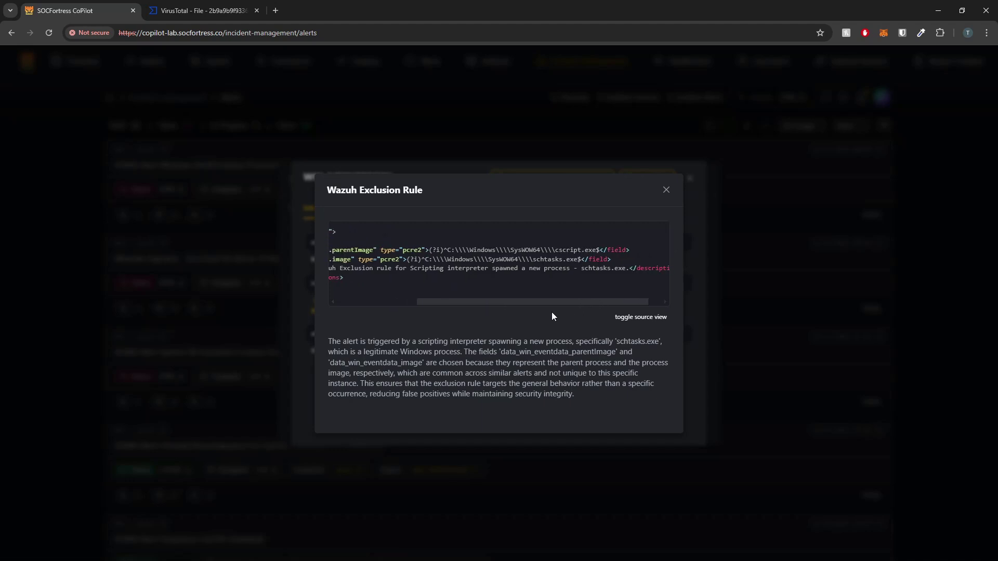
scroll(548, 313, "left", 5)
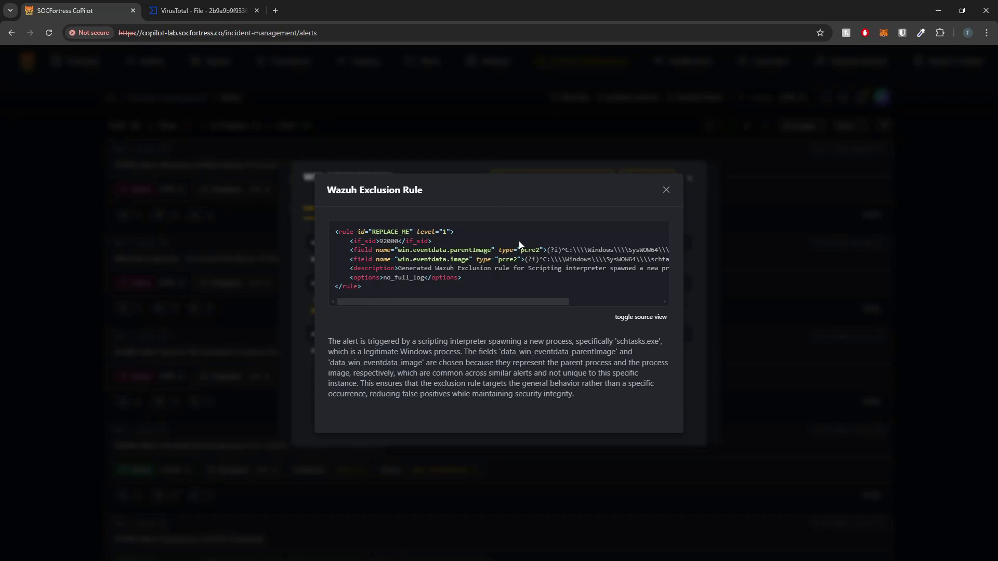
- Close the exclusion rule, asset and alert detail windows to return to alerts #65–#61
left_click(665, 190)
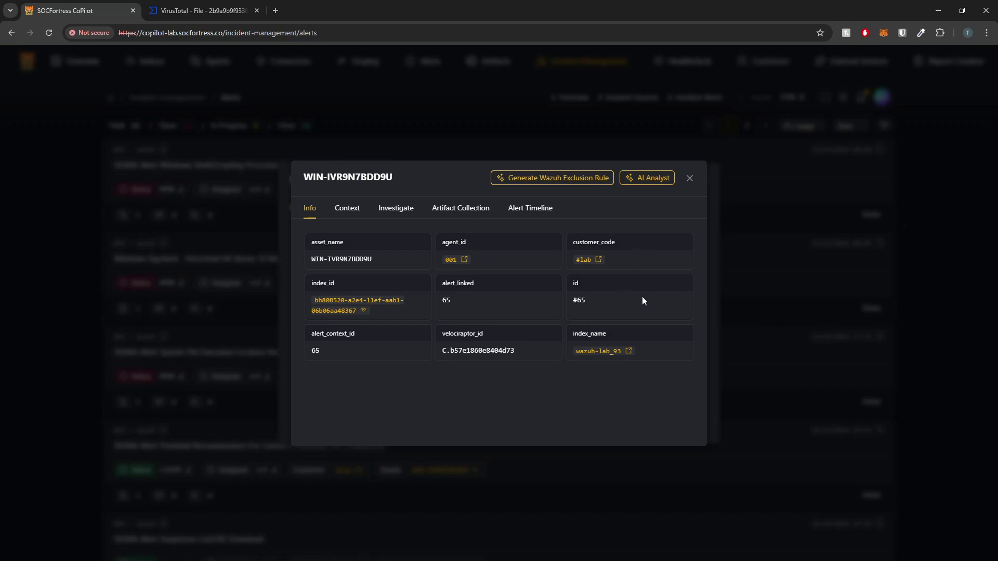
left_click(689, 178)
left_click(701, 182)
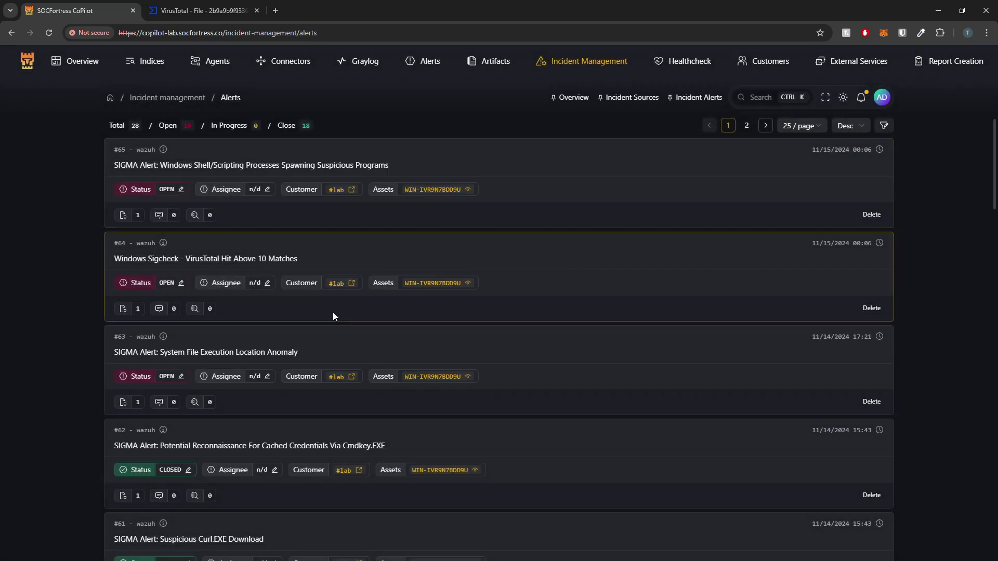